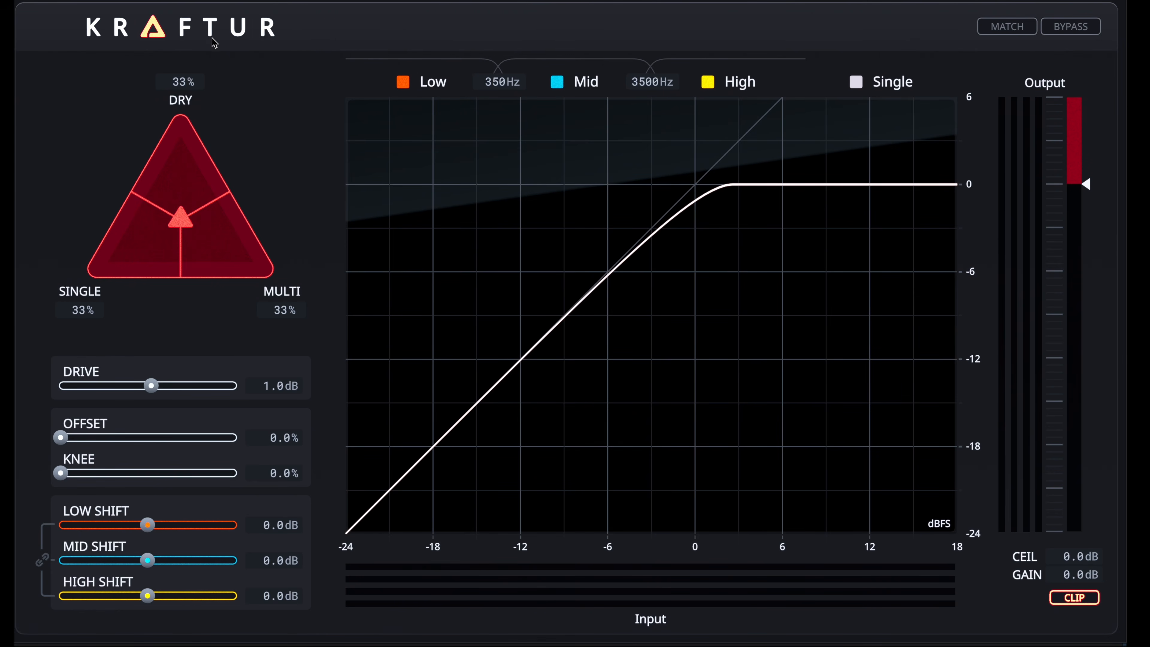
- View the plug-in's version, dynamic range and color scheme information, and dismiss it
{"action": "left_click", "coordinate": [203, 34]}
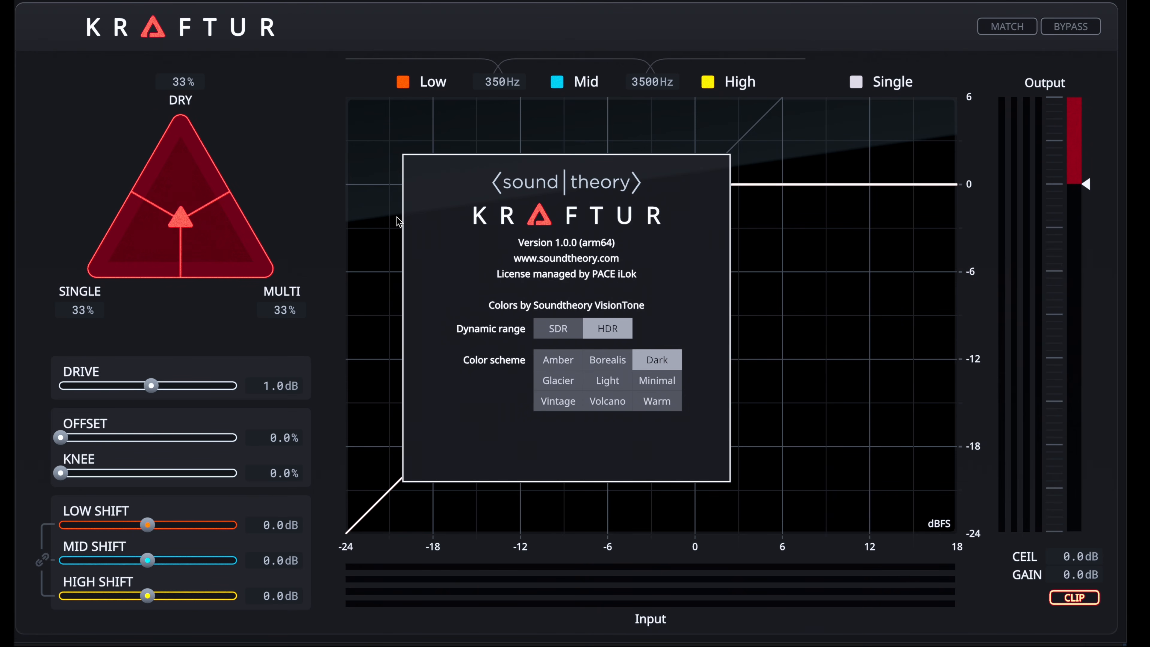
{"action": "left_click", "coordinate": [342, 224]}
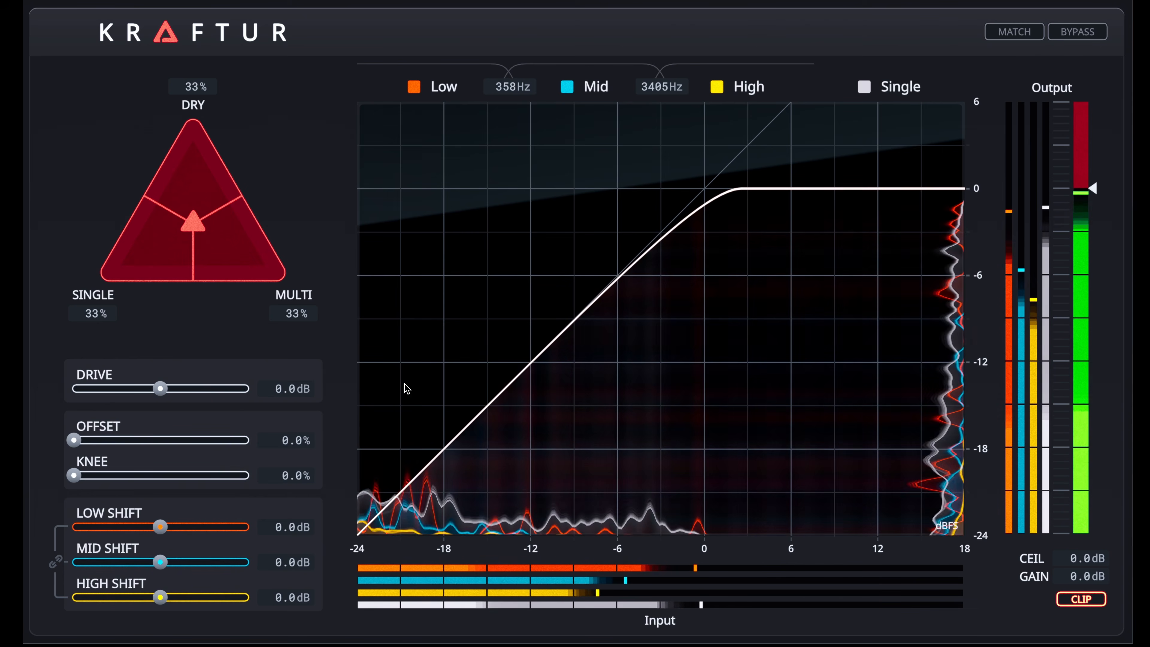
- Raise the Drive, trying 4.6 dB and 8.9 dB, and settle on 7.4 dB
{"action": "mouse_move", "coordinate": [157, 393]}
{"action": "left_mouse_down"}
{"action": "mouse_move", "coordinate": [112, 392]}
{"action": "mouse_move", "coordinate": [187, 392]}
{"action": "mouse_move", "coordinate": [162, 393]}
{"action": "mouse_move", "coordinate": [177, 392]}
{"action": "left_mouse_up"}
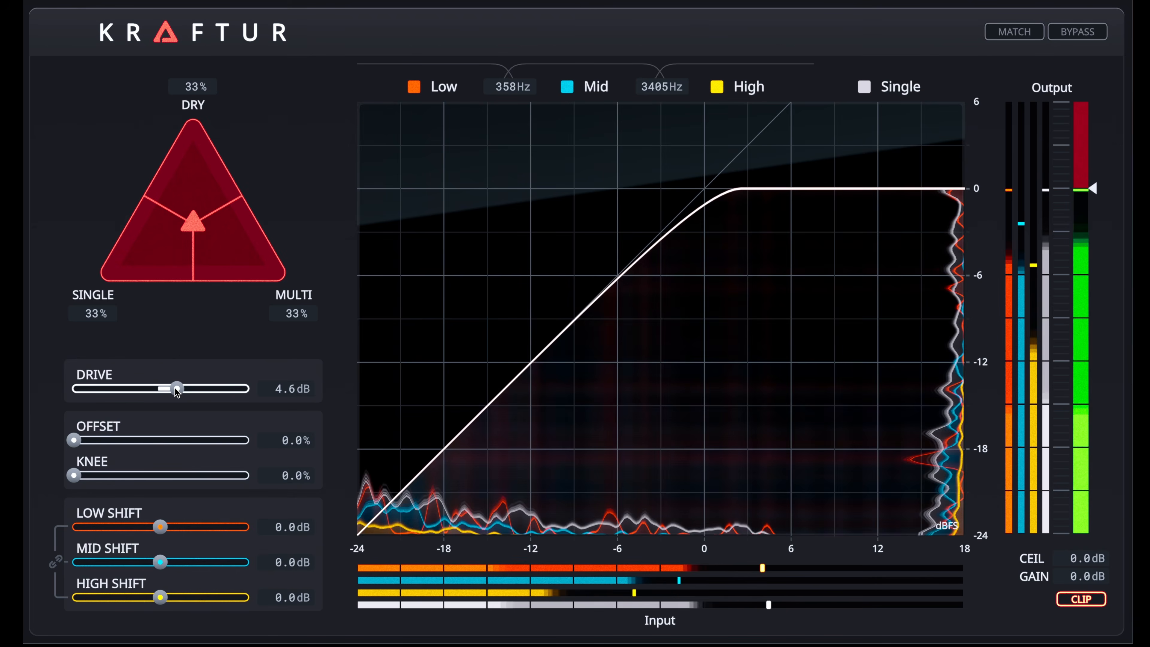
{"action": "left_click_drag", "start_coordinate": [177, 391], "coordinate": [192, 392]}
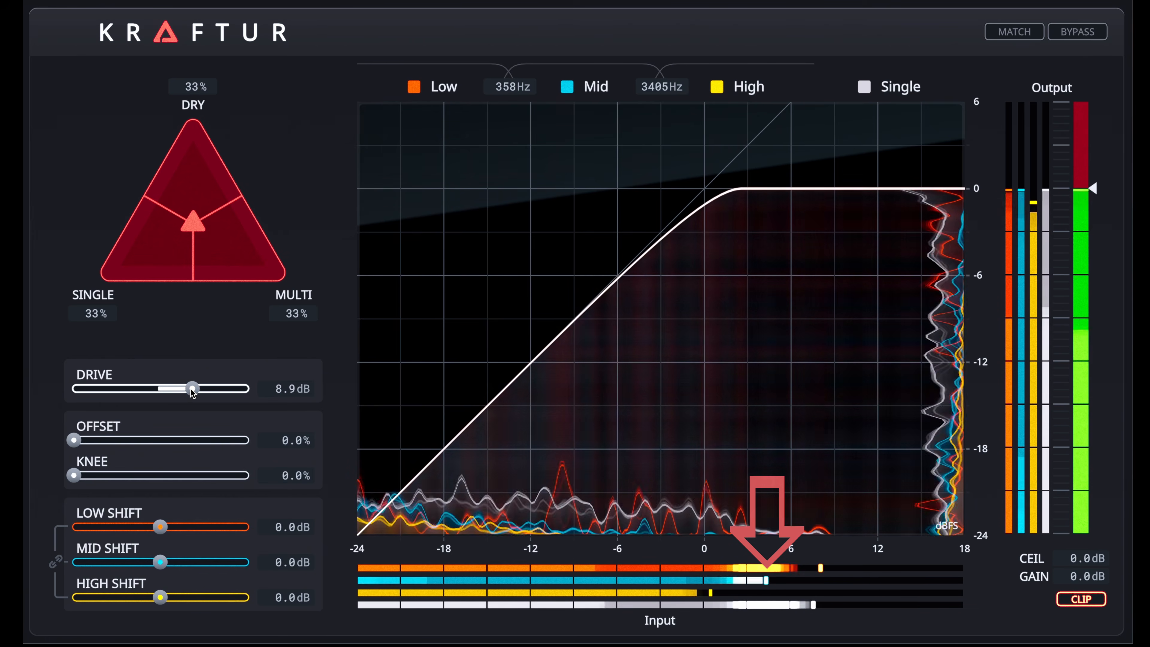
{"action": "left_click_drag", "start_coordinate": [192, 392], "coordinate": [187, 392]}
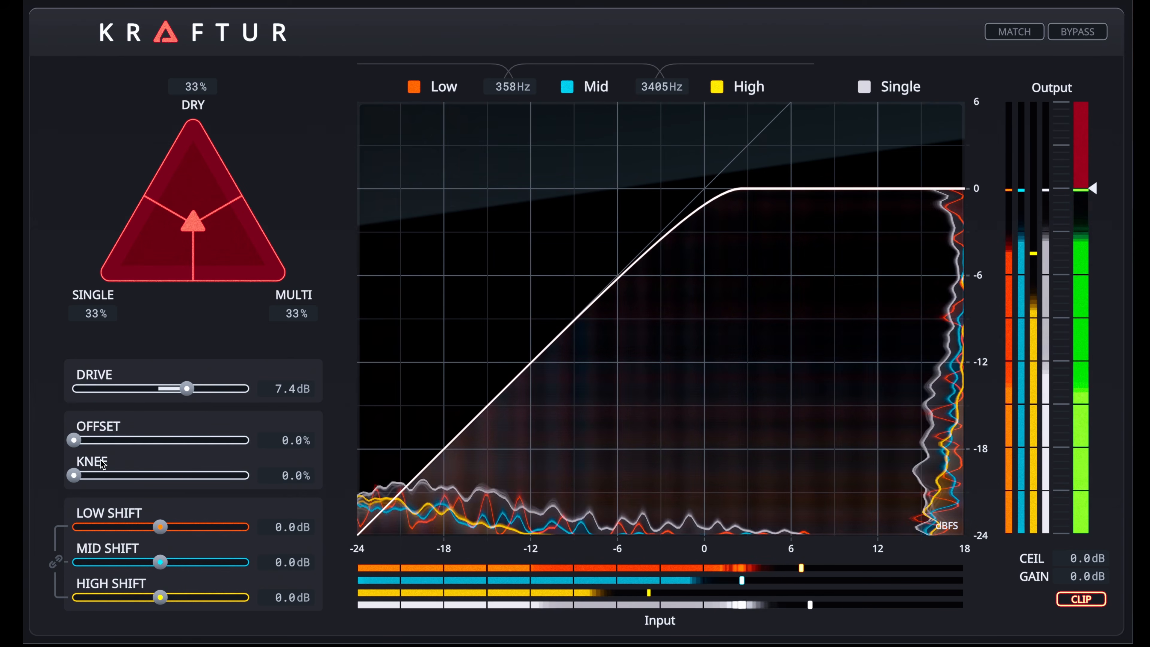
- Try out the Knee and Offset controls, taking Offset up to 100%, and return both to 0%
{"action": "mouse_move", "coordinate": [74, 477]}
{"action": "left_mouse_down"}
{"action": "mouse_move", "coordinate": [215, 479]}
{"action": "mouse_move", "coordinate": [63, 473]}
{"action": "left_mouse_up"}
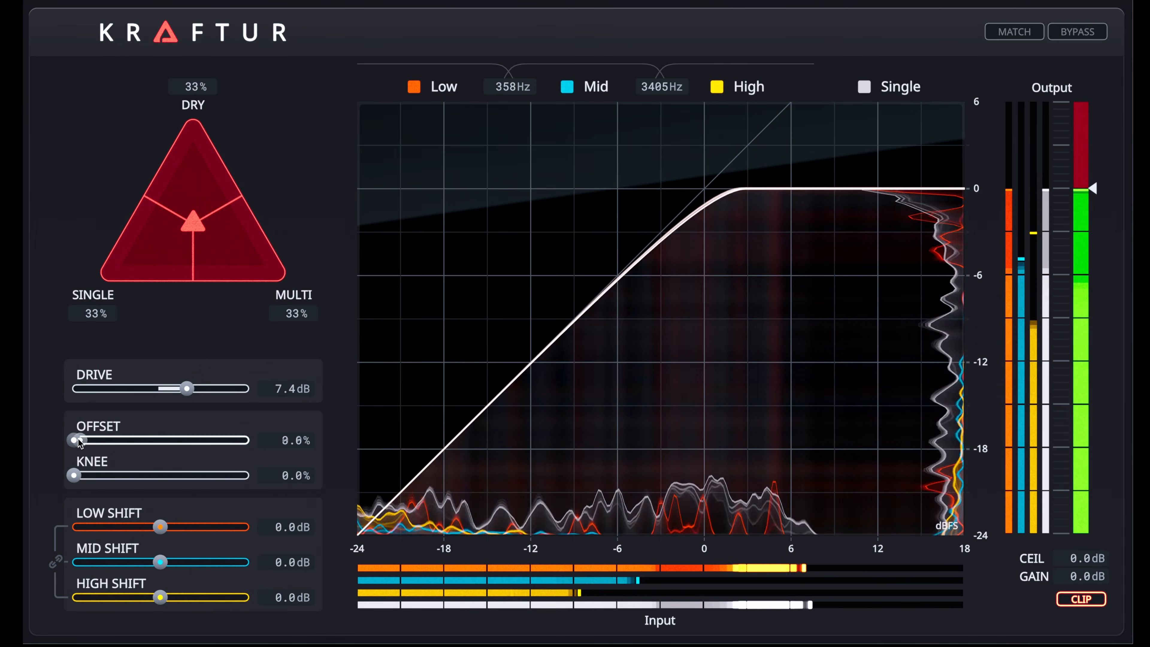
{"action": "mouse_move", "coordinate": [221, 441]}
{"action": "left_mouse_down"}
{"action": "mouse_move", "coordinate": [73, 441]}
{"action": "mouse_move", "coordinate": [220, 444]}
{"action": "left_mouse_up"}
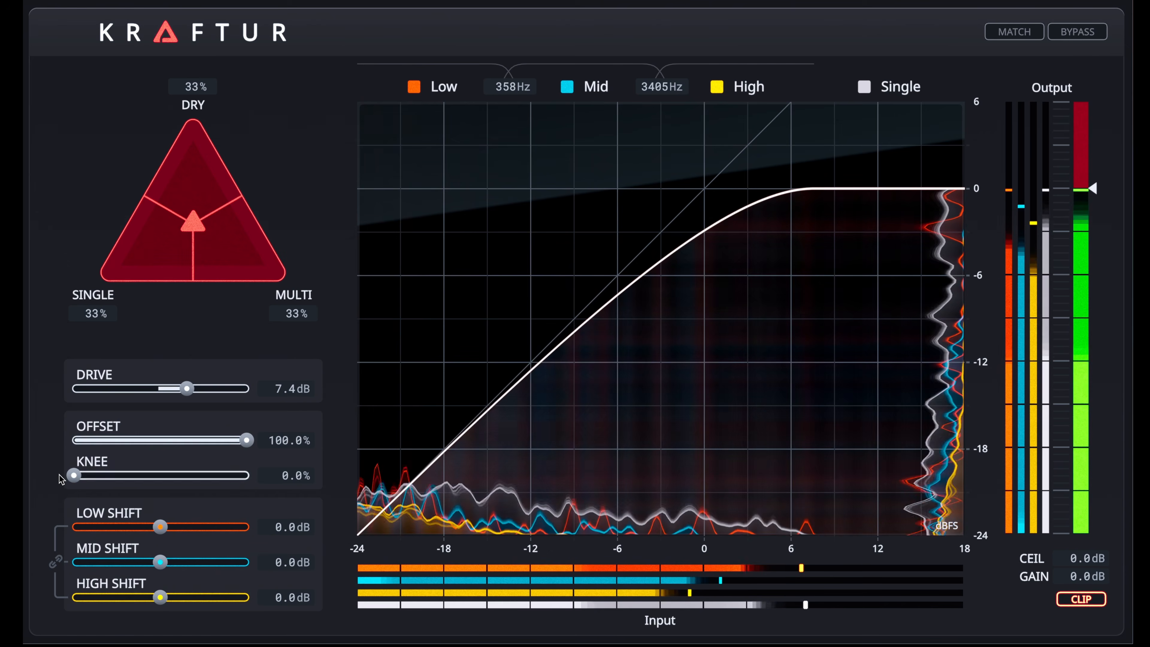
{"action": "left_click_drag", "start_coordinate": [75, 476], "coordinate": [45, 476]}
{"action": "left_click_drag", "start_coordinate": [248, 447], "coordinate": [54, 448]}
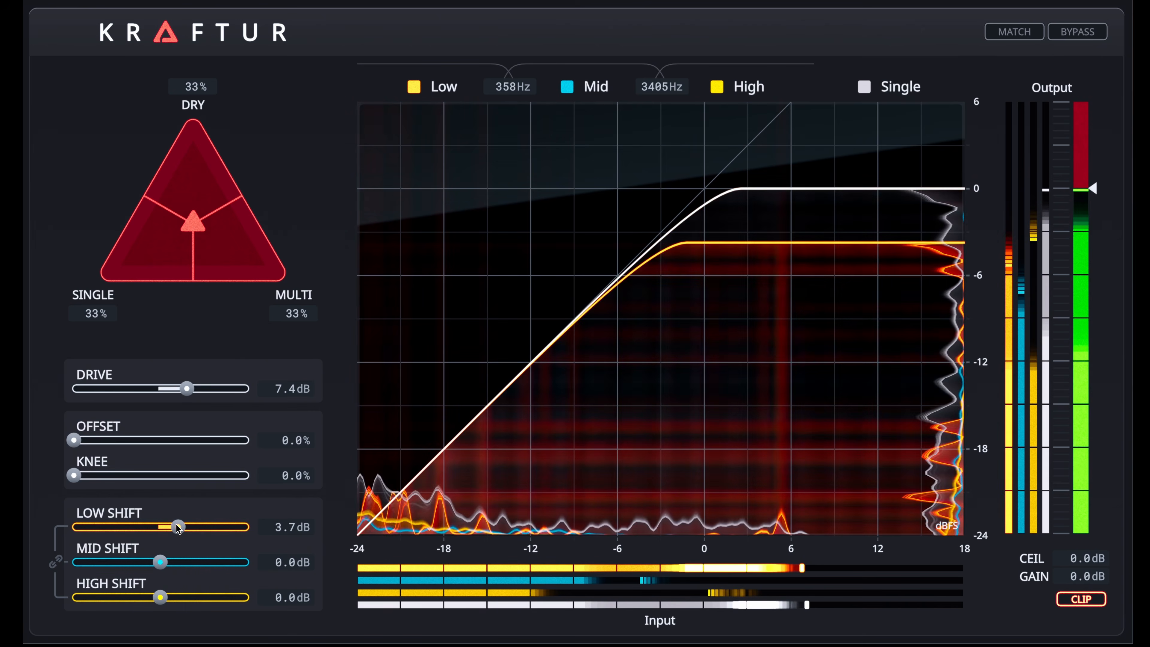
- Shift the bands separately, link them, and set Low Shift to -2.1 dB, Mid Shift to 8.0 dB and High Shift to 12.7 dB
{"action": "left_click_drag", "start_coordinate": [144, 527], "coordinate": [143, 526]}
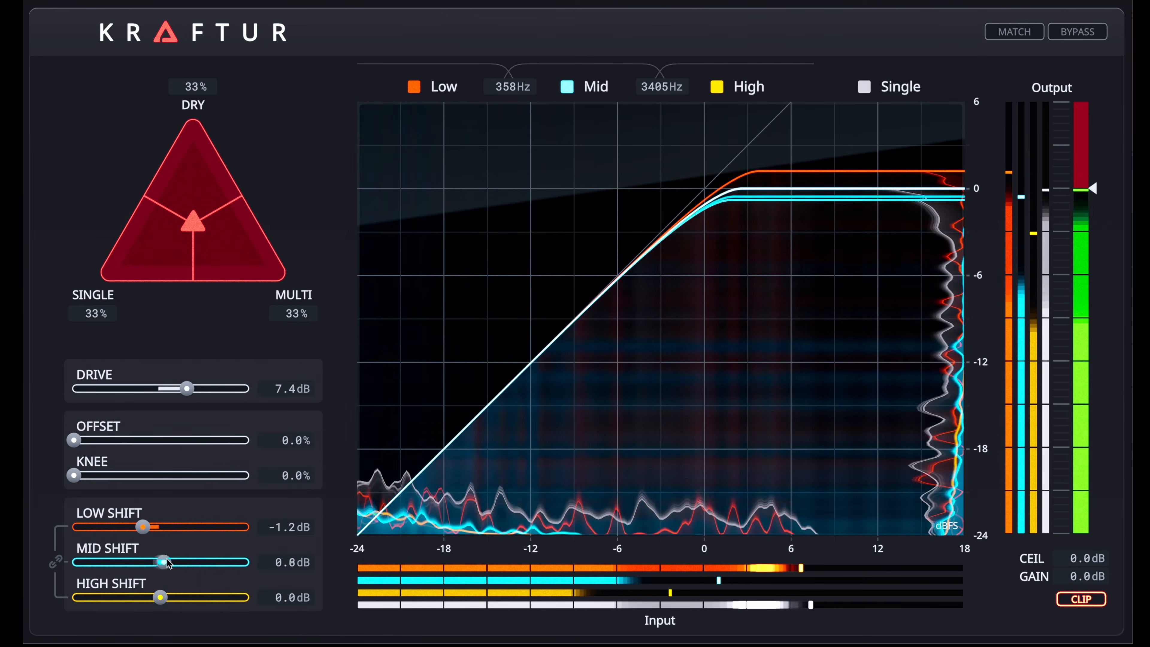
{"action": "left_click_drag", "start_coordinate": [199, 563], "coordinate": [201, 563]}
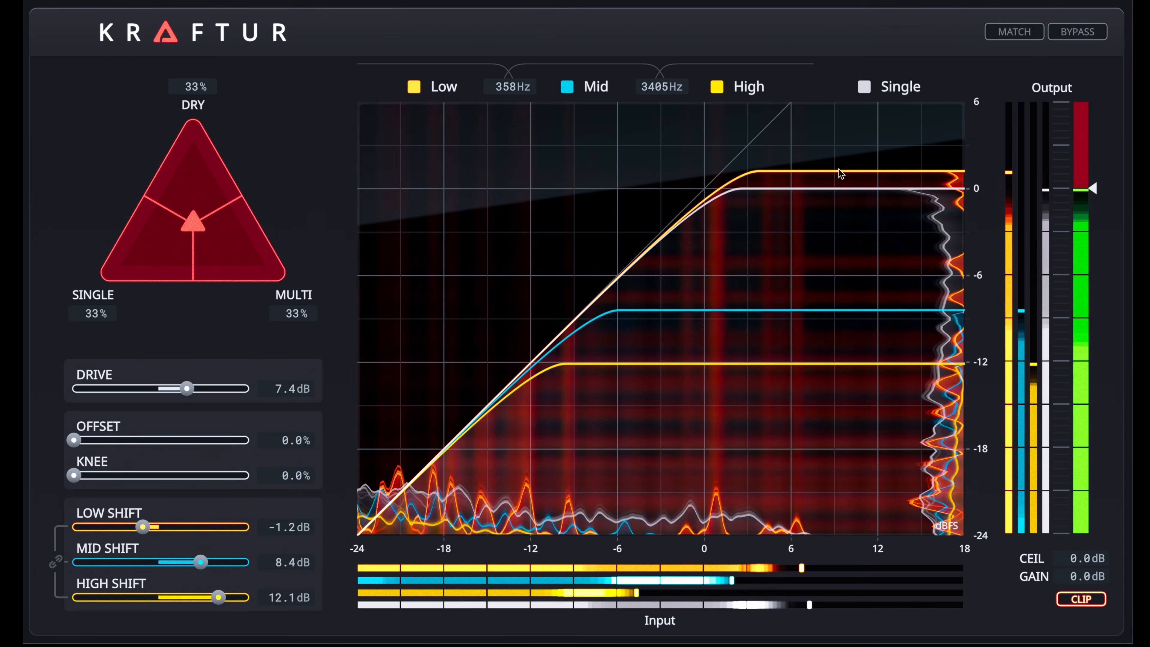
{"action": "left_click_drag", "start_coordinate": [816, 315], "coordinate": [819, 305]}
{"action": "left_click_drag", "start_coordinate": [801, 364], "coordinate": [800, 369]}
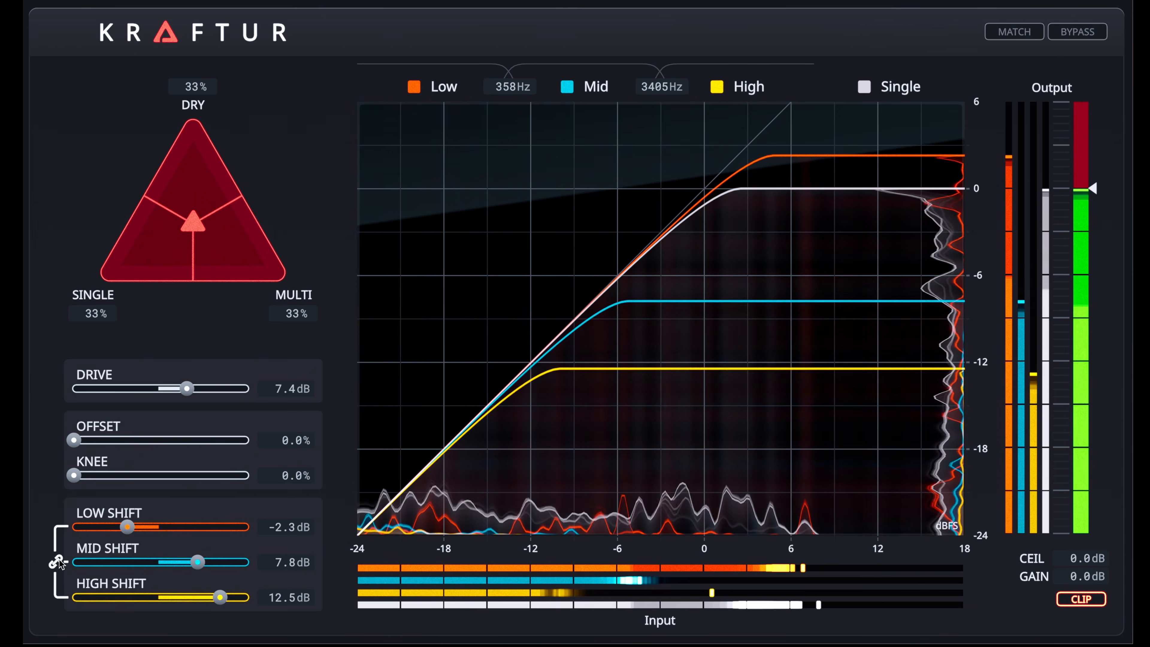
{"action": "mouse_move", "coordinate": [126, 532]}
{"action": "left_mouse_down"}
{"action": "mouse_move", "coordinate": [152, 532]}
{"action": "mouse_move", "coordinate": [130, 532]}
{"action": "left_mouse_up"}
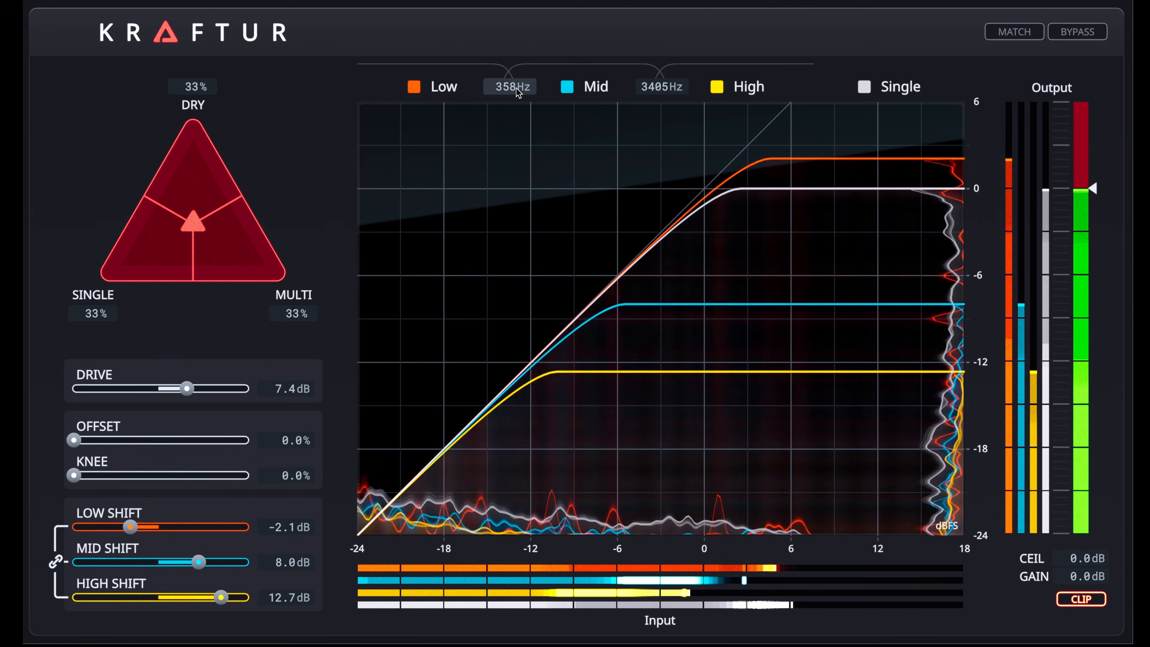
- Set the low/mid crossover to 400 Hz and the mid/high crossover to 3325 Hz
{"action": "left_click_drag", "start_coordinate": [500, 94], "coordinate": [495, 92]}
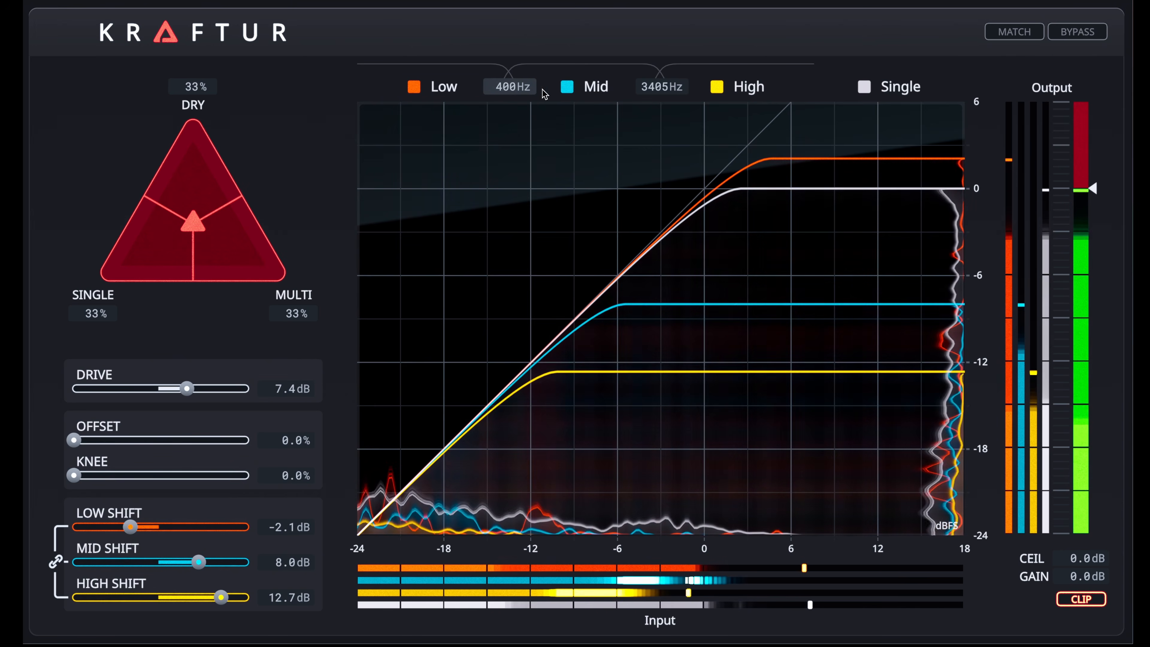
{"action": "left_click_drag", "start_coordinate": [662, 87], "coordinate": [657, 88]}
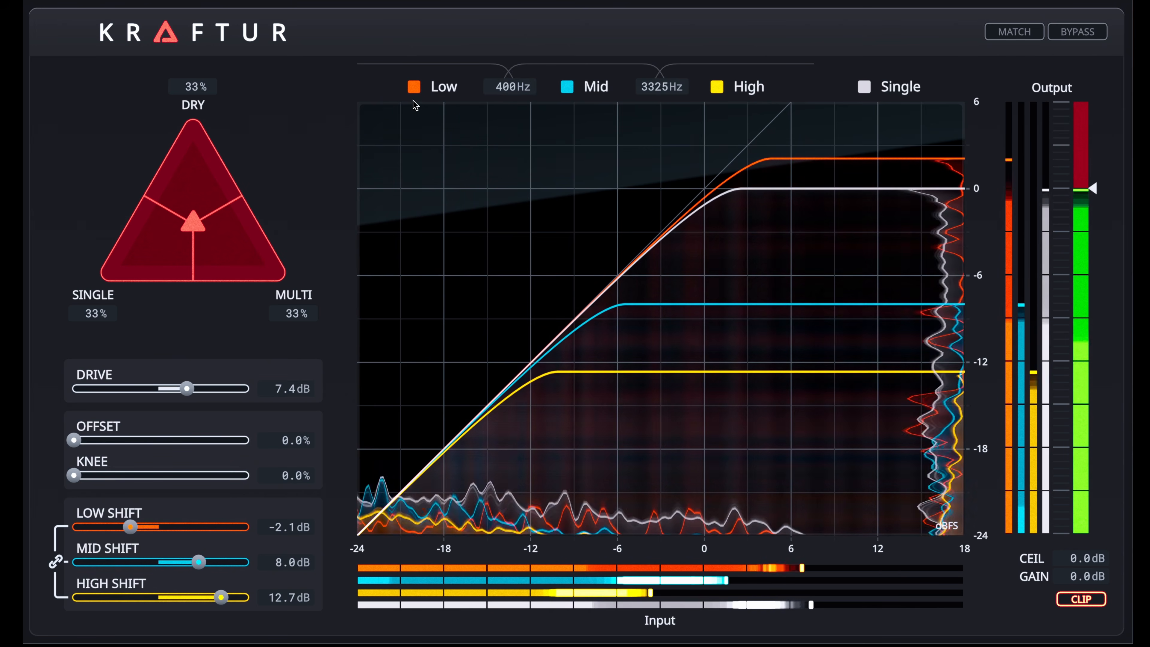
- Solo the Low, Mid and High bands one after another to audition each, and return to the full signal
{"action": "left_click", "coordinate": [415, 87]}
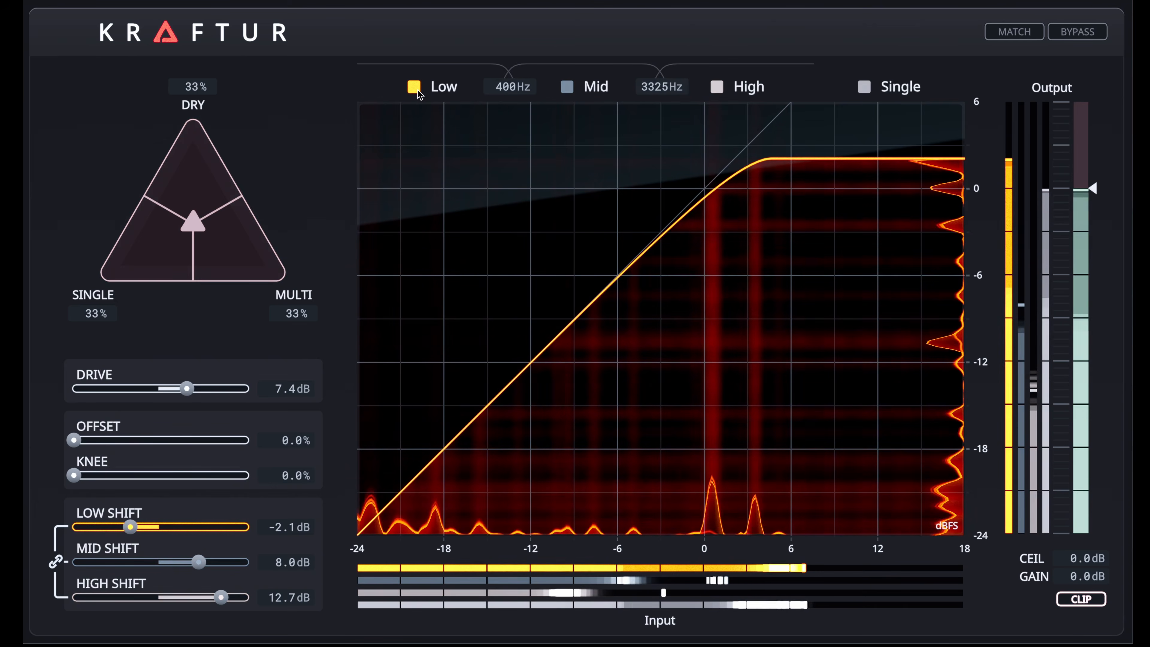
{"action": "left_click", "coordinate": [569, 88]}
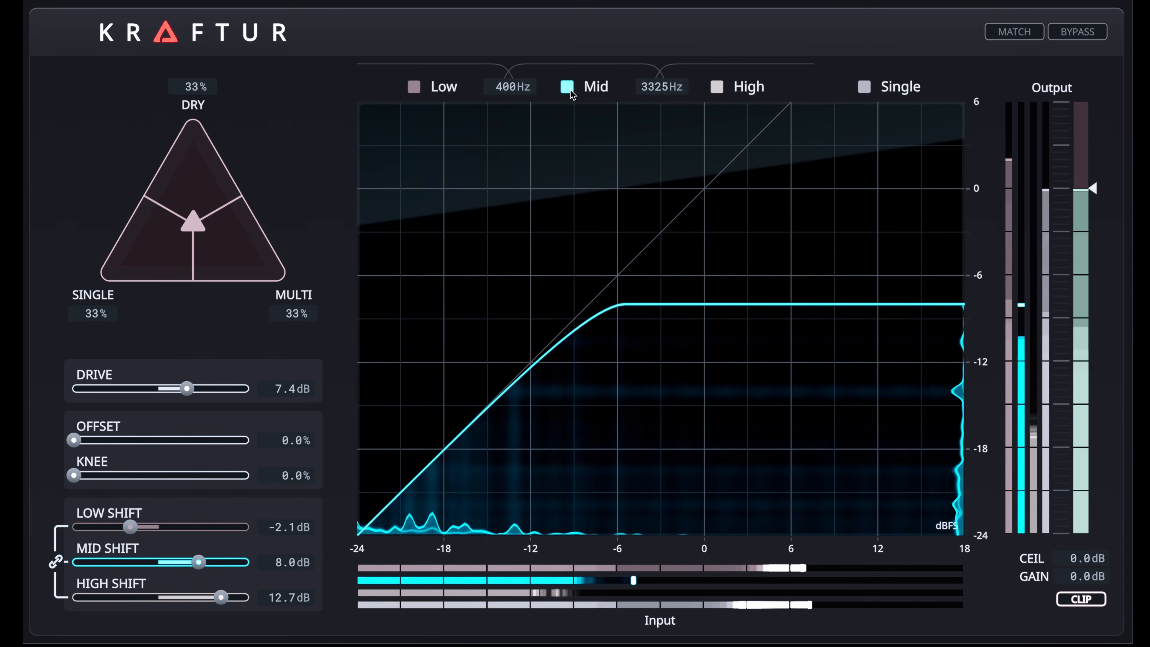
{"action": "left_click", "coordinate": [717, 87]}
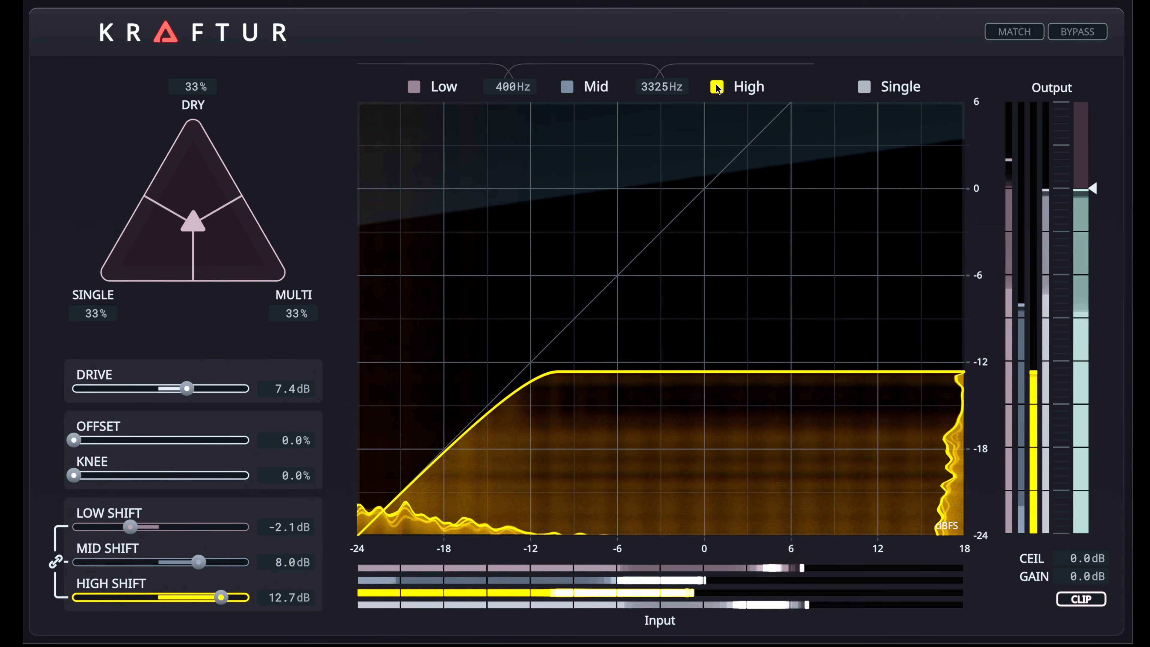
{"action": "left_click", "coordinate": [717, 87]}
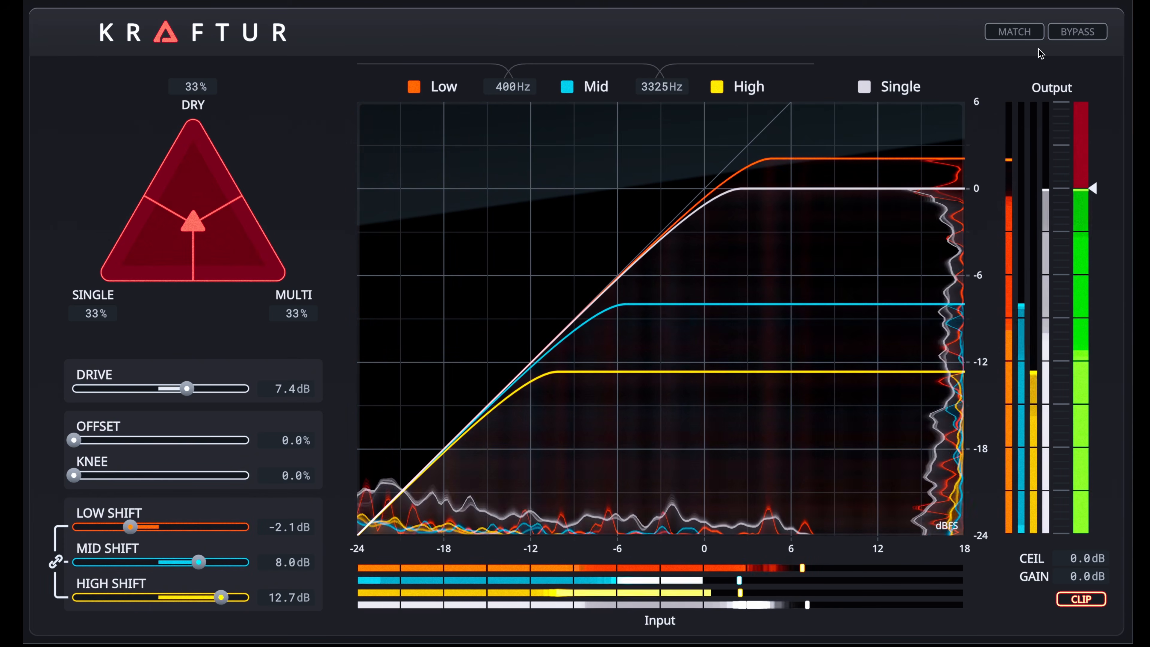
- Compare the processed and bypassed sound, first without and then with level matching, and restore normal processing
{"action": "left_click", "coordinate": [1072, 32]}
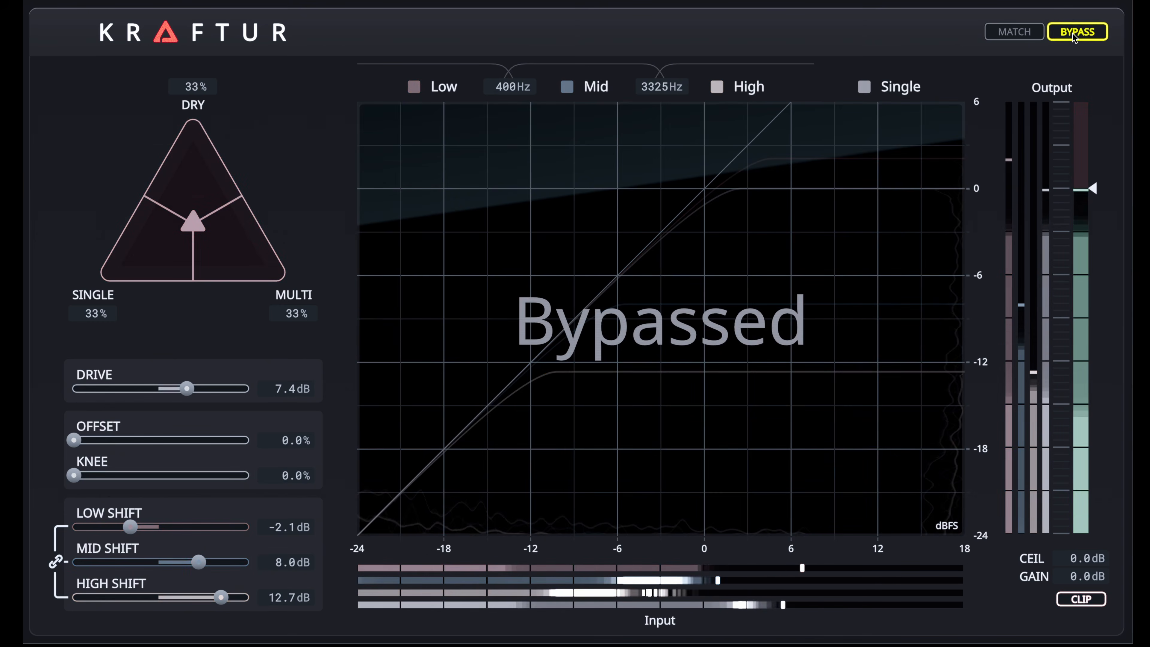
{"action": "left_click", "coordinate": [1014, 32]}
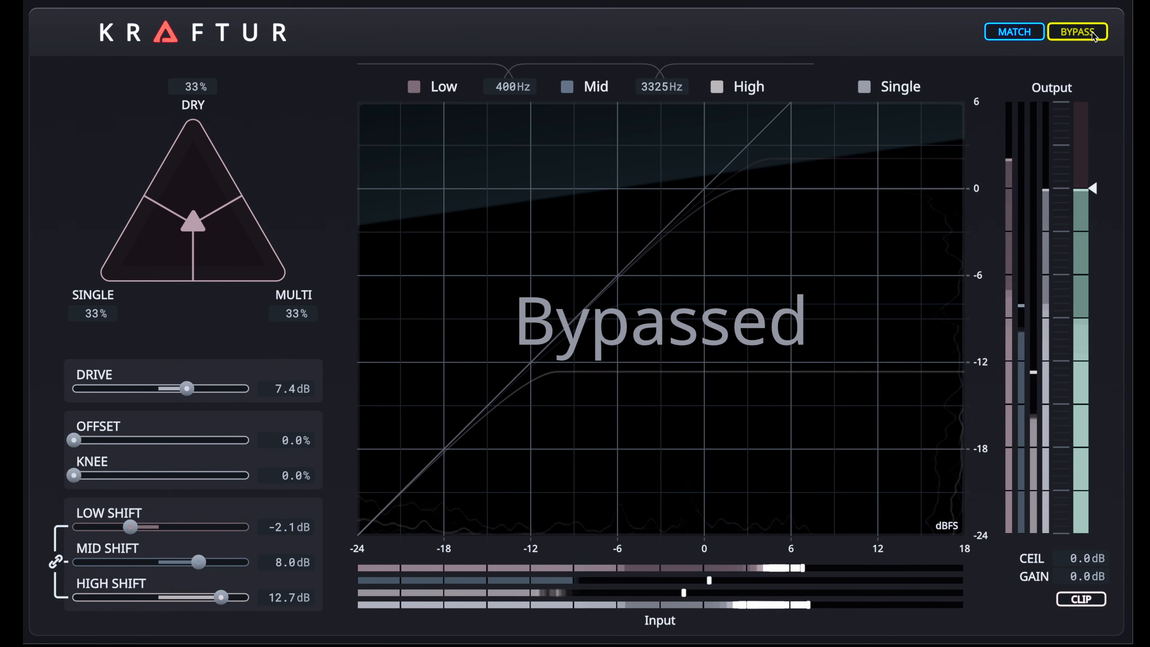
{"action": "left_click", "coordinate": [1093, 37]}
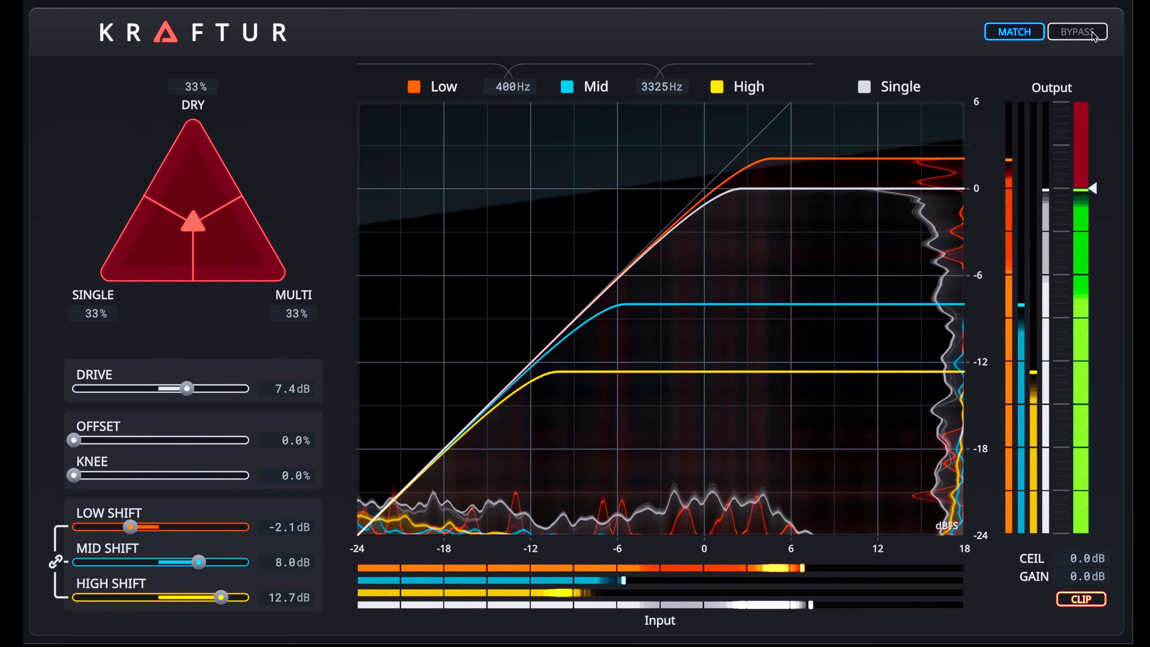
{"action": "left_click", "coordinate": [1093, 36]}
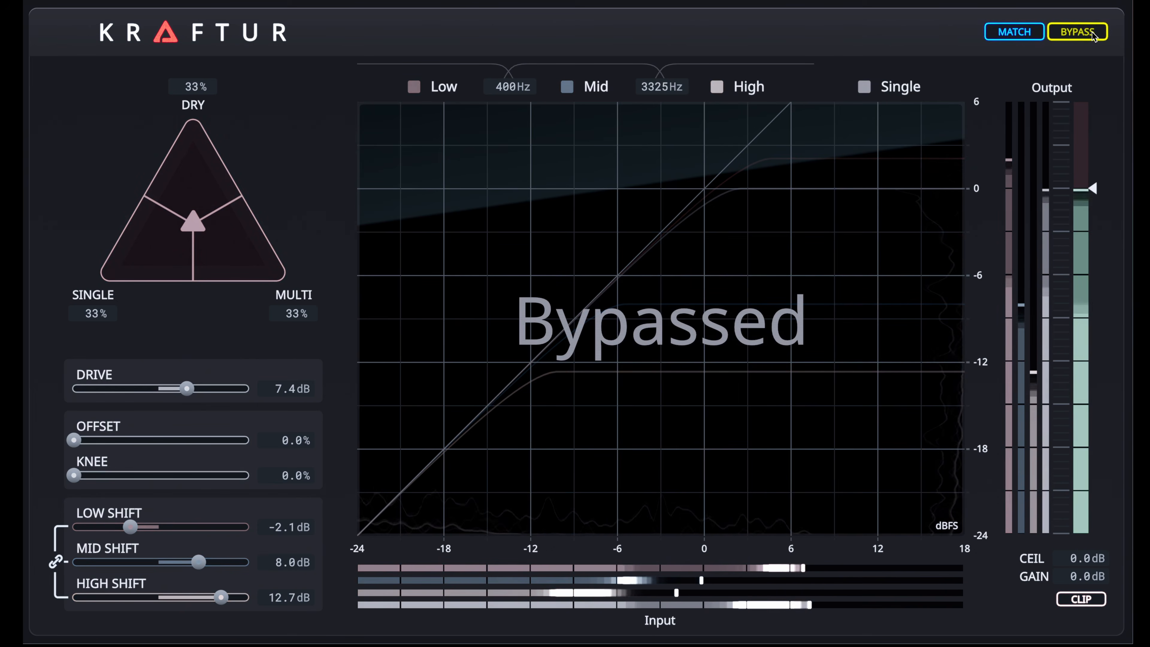
{"action": "left_click", "coordinate": [1093, 36]}
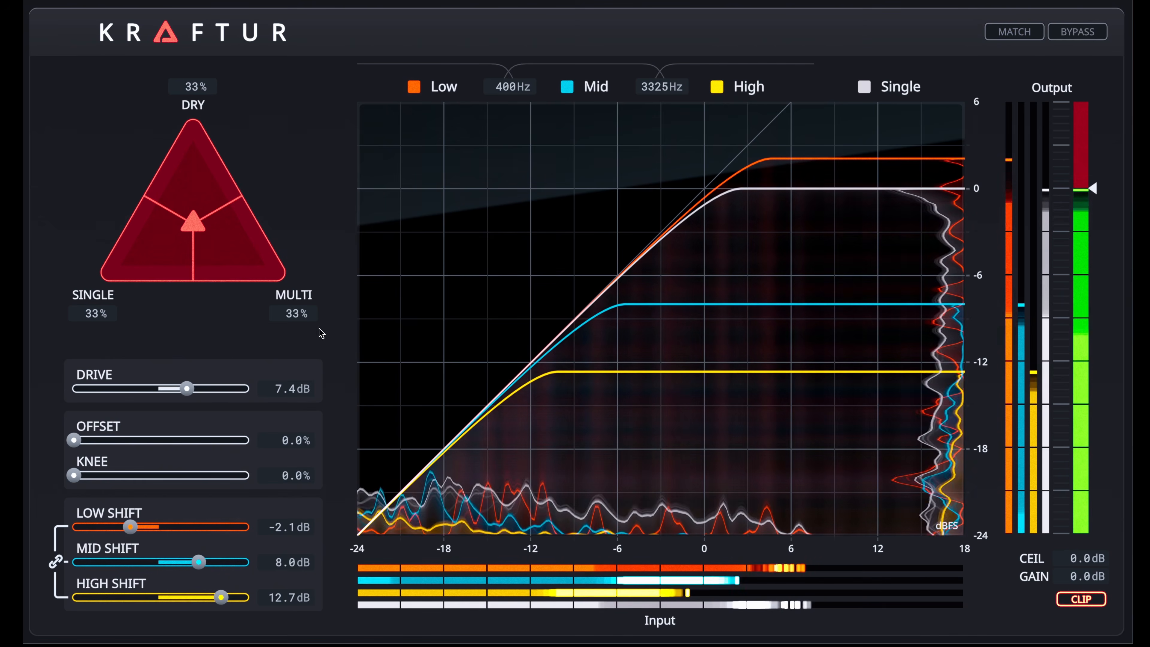
- Lower the Drive to 6.8 dB, try the output without clipping, and trim the output gain to -0.6 dB with clipping on
{"action": "left_click_drag", "start_coordinate": [189, 392], "coordinate": [185, 393]}
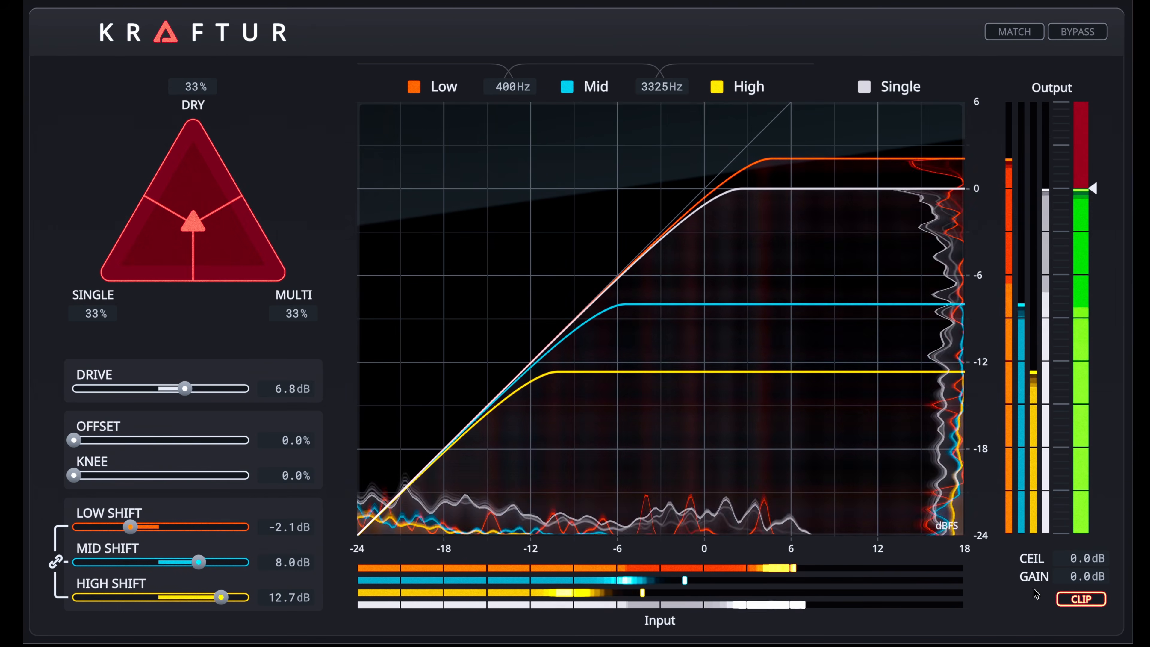
{"action": "left_click", "coordinate": [1064, 599]}
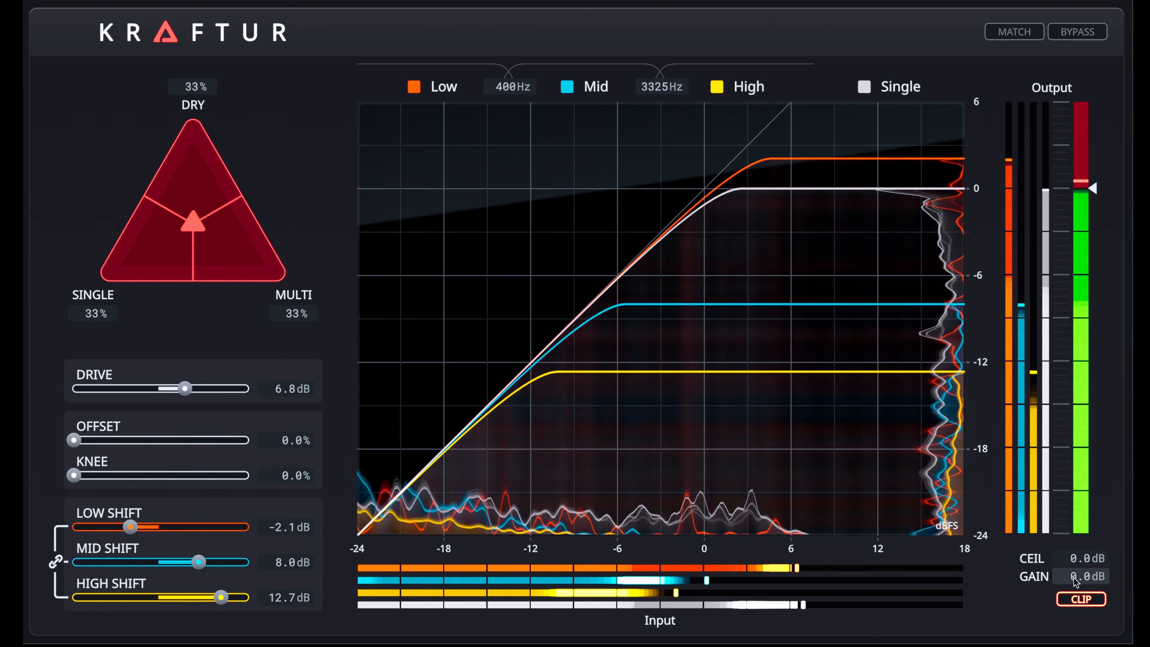
{"action": "left_click_drag", "start_coordinate": [1076, 582], "coordinate": [1077, 603]}
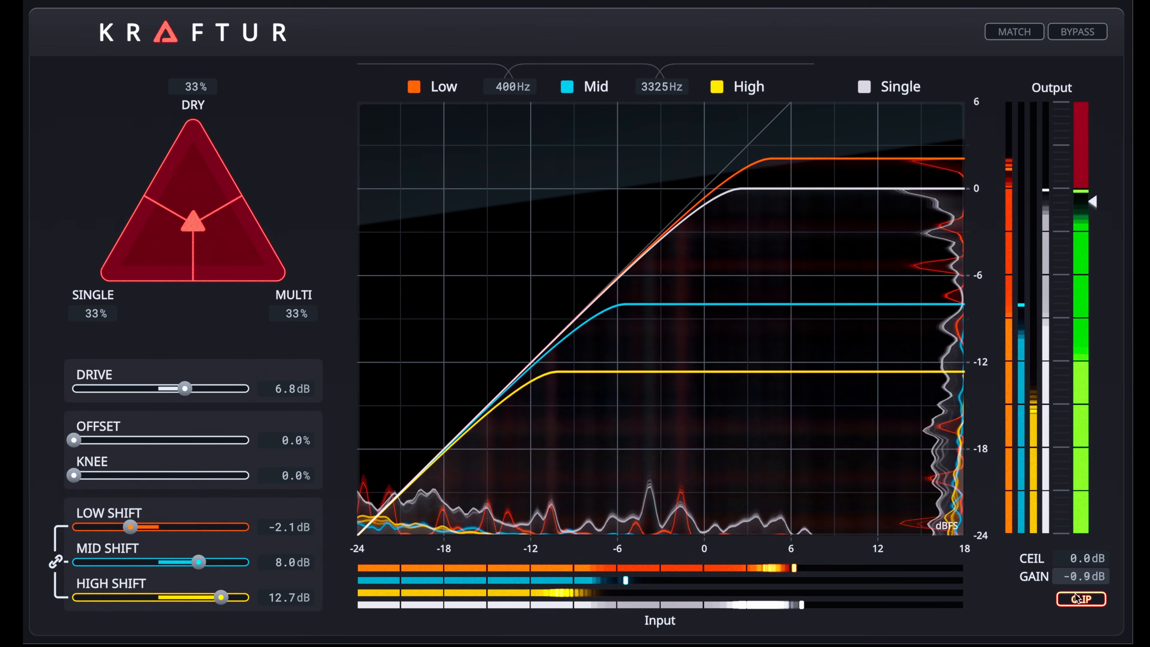
{"action": "left_click_drag", "start_coordinate": [1076, 612], "coordinate": [1077, 595]}
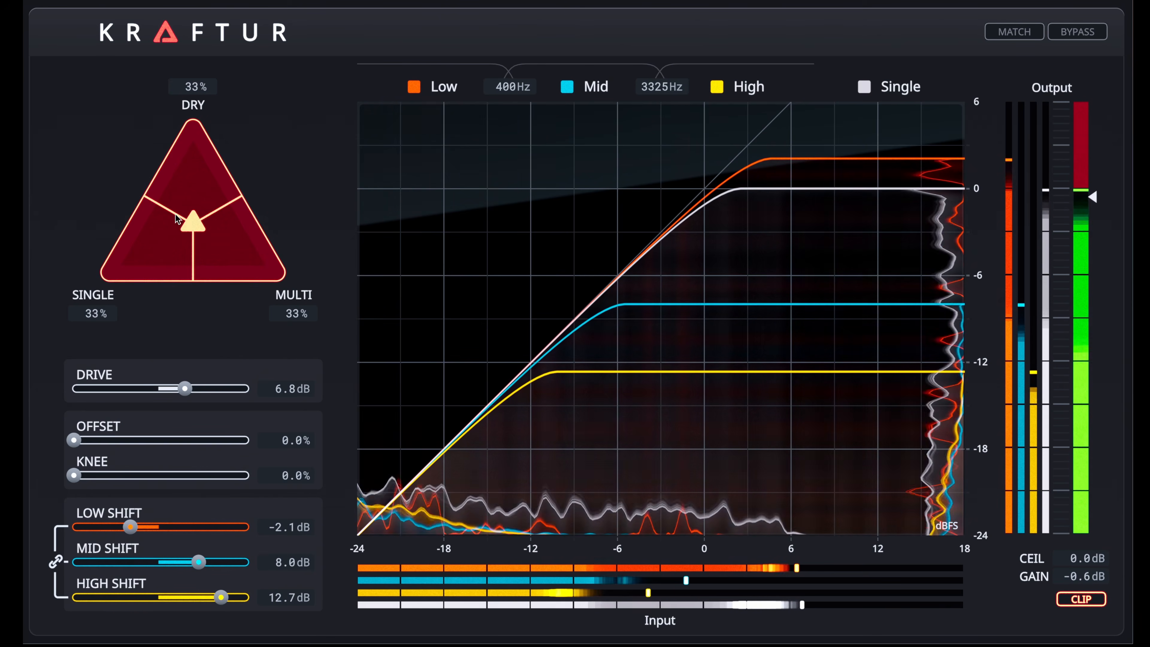
- Try different Dry, Single and Multi balances in the blend triangle and reset it to the default
{"action": "mouse_move", "coordinate": [190, 224]}
{"action": "left_mouse_down"}
{"action": "mouse_move", "coordinate": [191, 126]}
{"action": "mouse_move", "coordinate": [175, 206]}
{"action": "mouse_move", "coordinate": [100, 291]}
{"action": "mouse_move", "coordinate": [277, 295]}
{"action": "mouse_move", "coordinate": [211, 238]}
{"action": "mouse_move", "coordinate": [201, 212]}
{"action": "mouse_move", "coordinate": [212, 223]}
{"action": "mouse_move", "coordinate": [179, 225]}
{"action": "mouse_move", "coordinate": [202, 203]}
{"action": "mouse_move", "coordinate": [213, 224]}
{"action": "mouse_move", "coordinate": [194, 219]}
{"action": "left_mouse_up"}
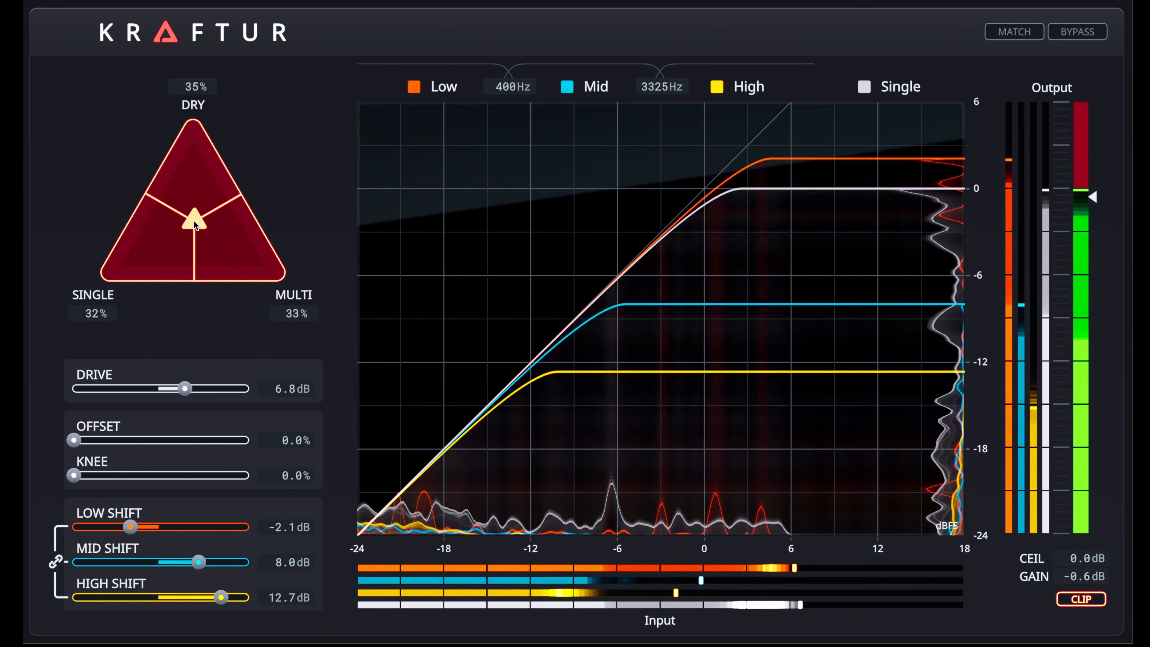
{"action": "double_click", "coordinate": [193, 220]}
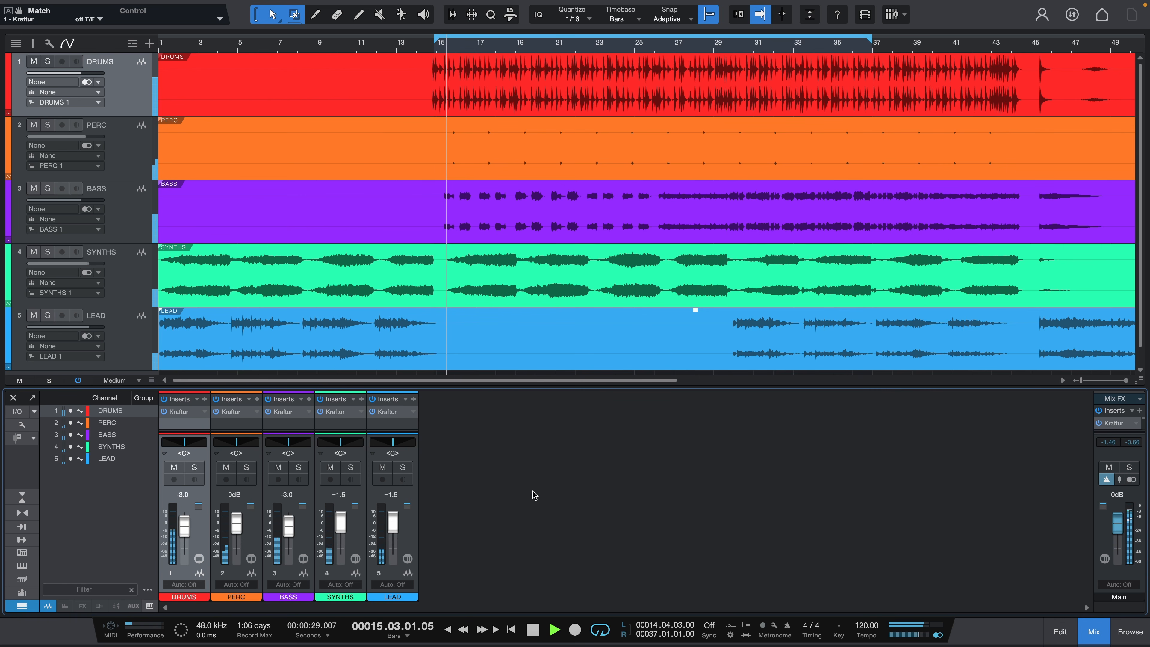
- Solo the DRUMS channel in the Studio One mixer and open its Kraftur insert
{"action": "left_click", "coordinate": [195, 468]}
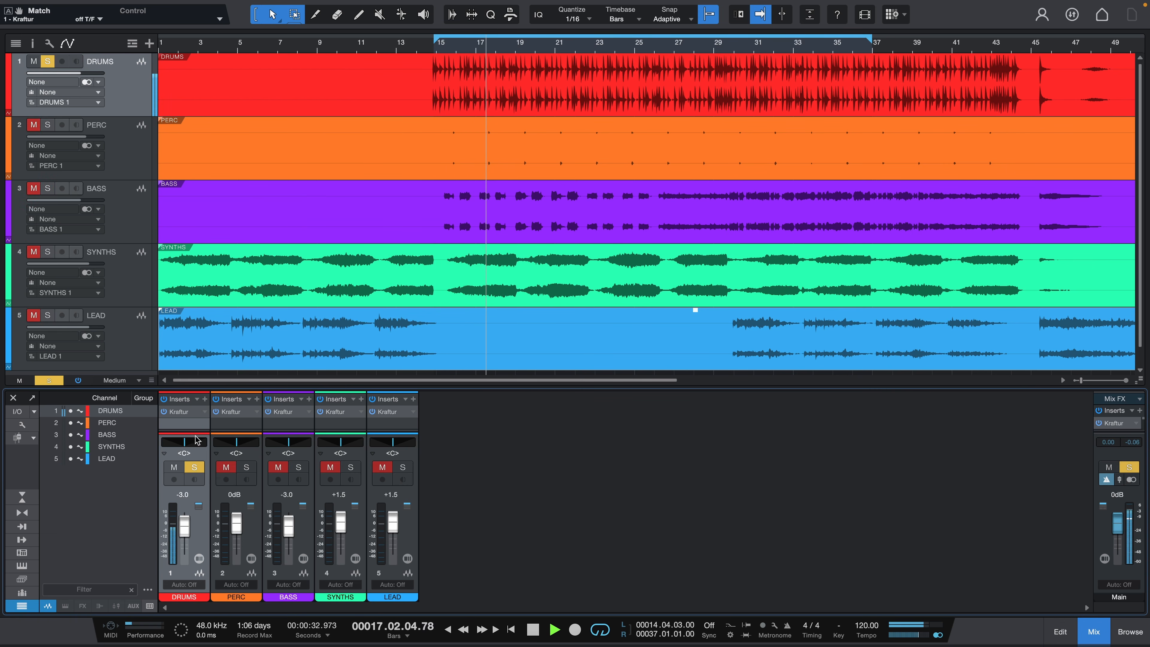
{"action": "left_click", "coordinate": [188, 413]}
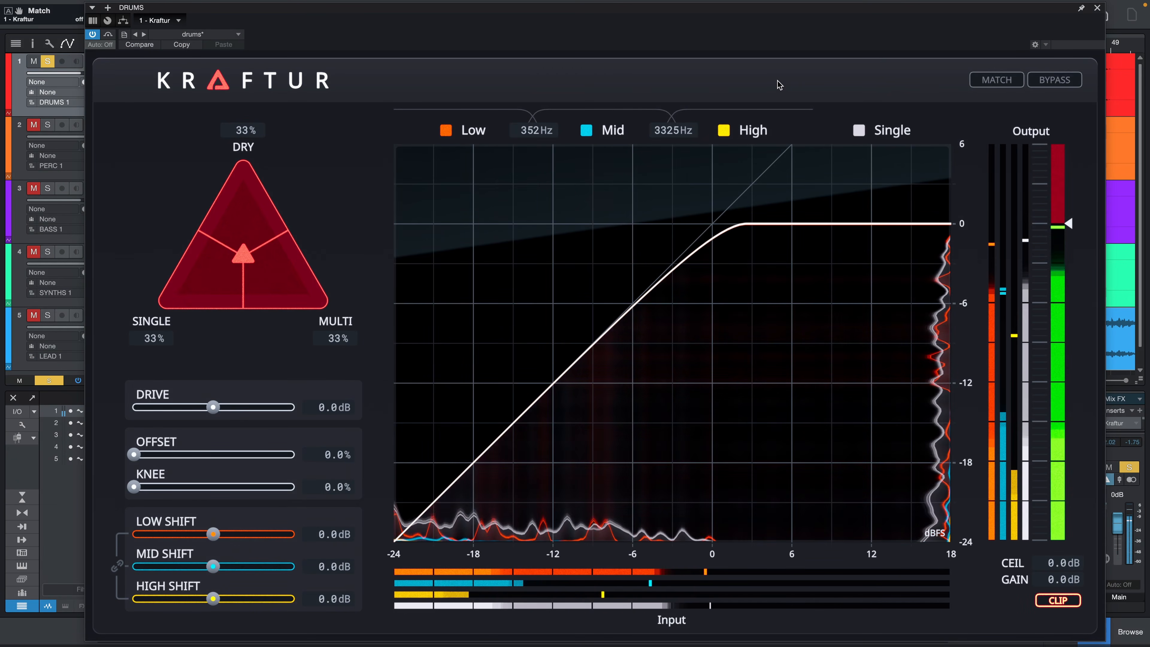
- Enable level matching on the DRUMS plug-in, audition low and high Drive amounts, and set the Drive to 4.0 dB
{"action": "left_click", "coordinate": [987, 81]}
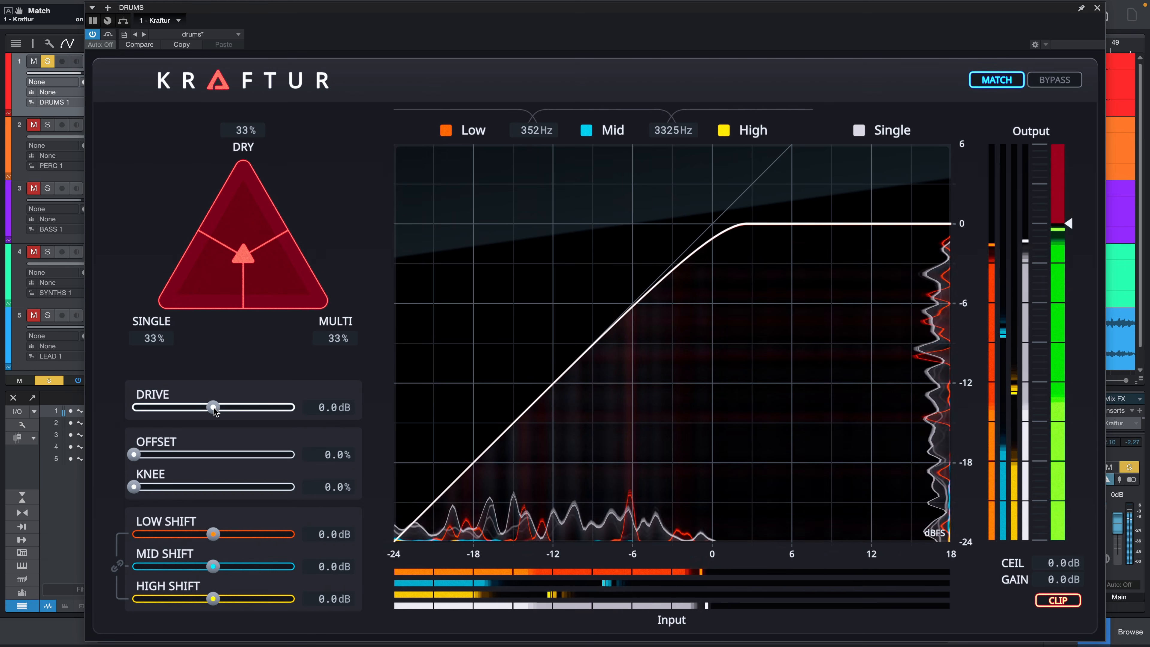
{"action": "left_click_drag", "start_coordinate": [215, 411], "coordinate": [200, 412]}
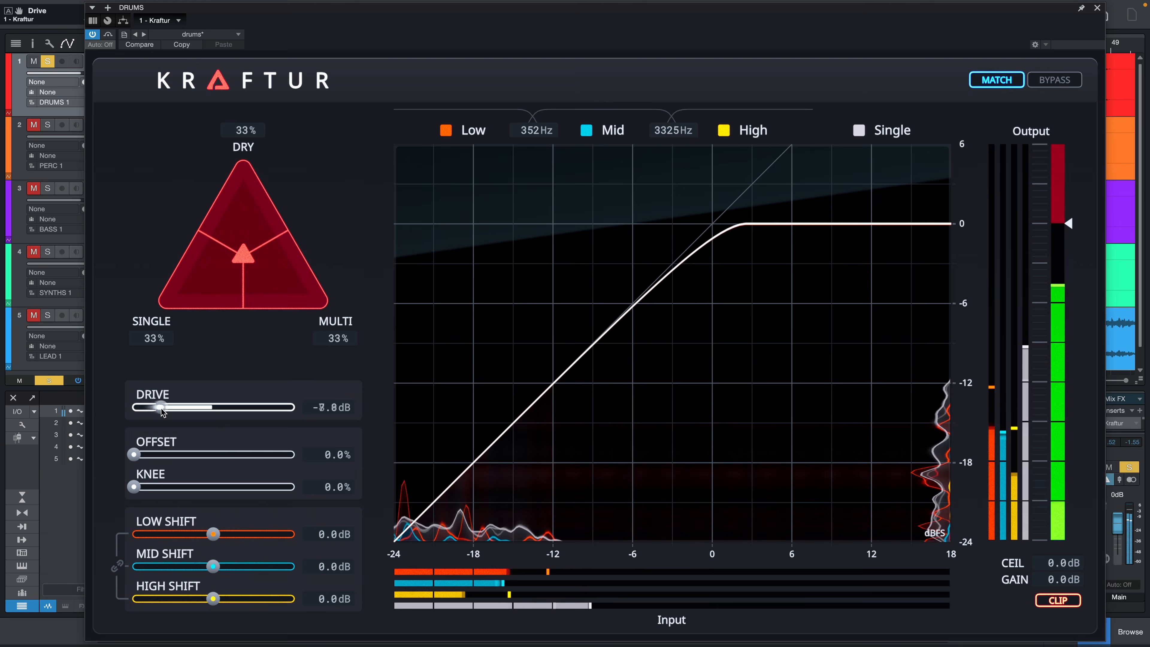
{"action": "left_click_drag", "start_coordinate": [180, 410], "coordinate": [235, 409]}
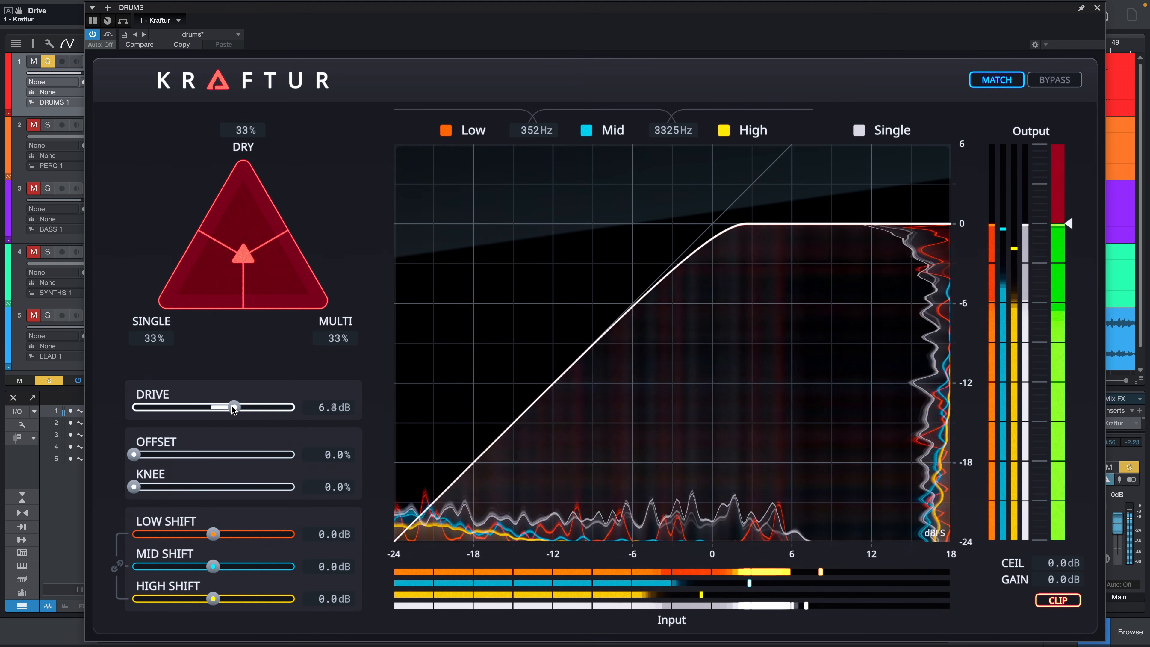
{"action": "left_click_drag", "start_coordinate": [227, 409], "coordinate": [226, 409]}
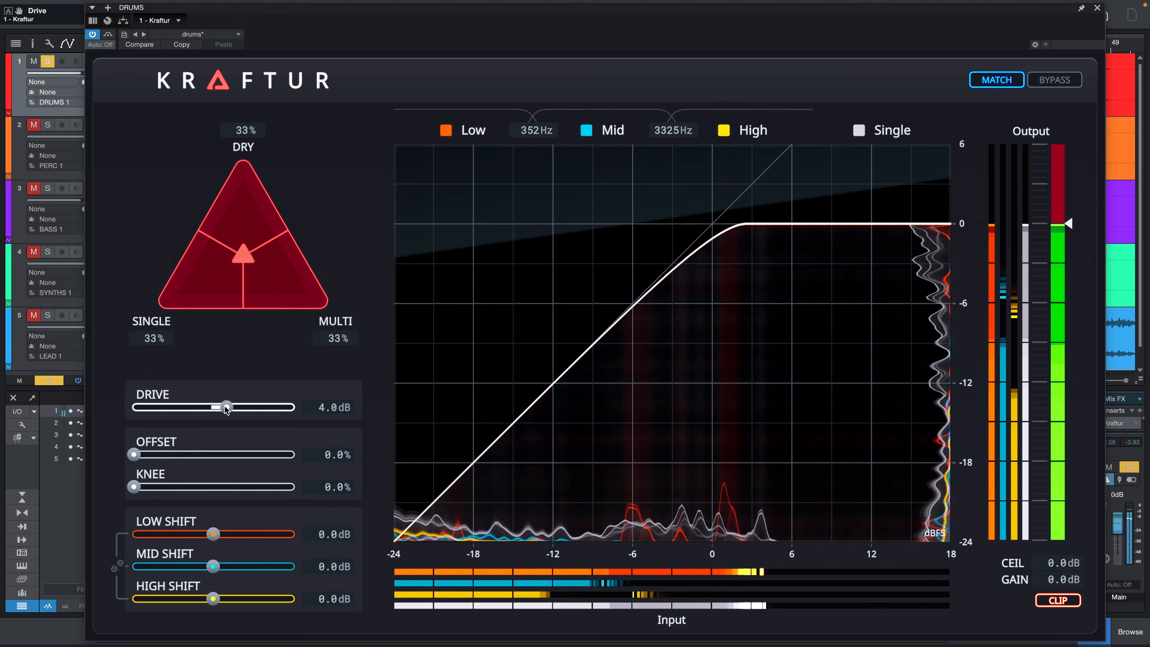
- Solo the Low and Mid bands in turn, setting Low Shift to -4.4 dB and Mid Shift to 12.7 dB
{"action": "left_click", "coordinate": [446, 131]}
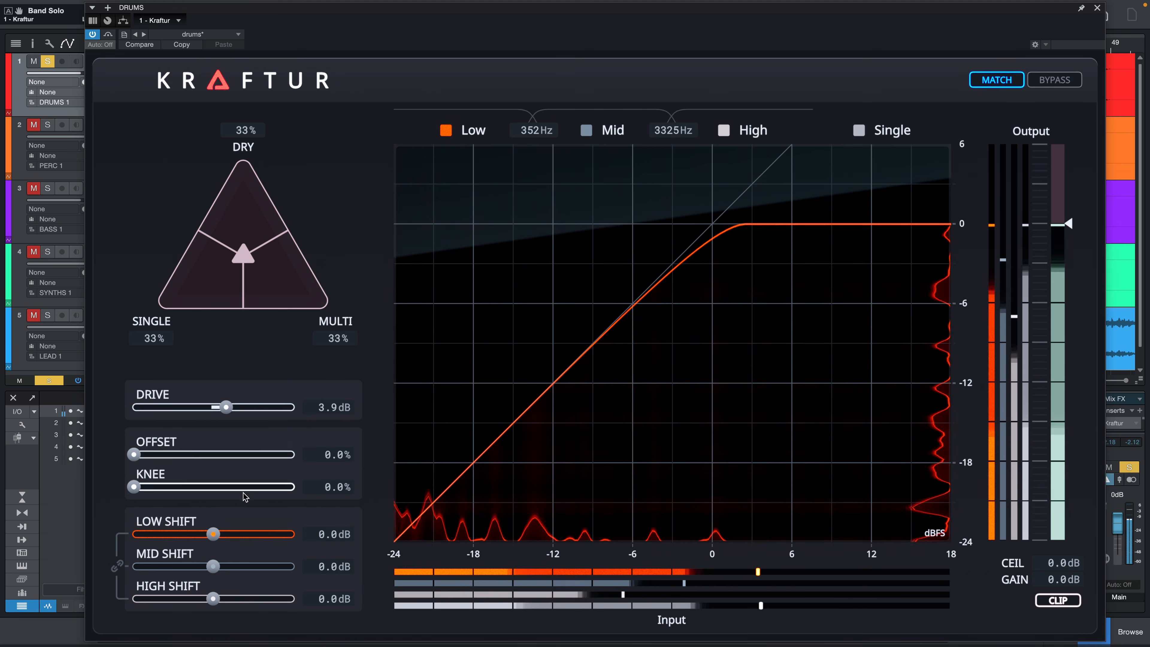
{"action": "left_click_drag", "start_coordinate": [213, 534], "coordinate": [154, 534]}
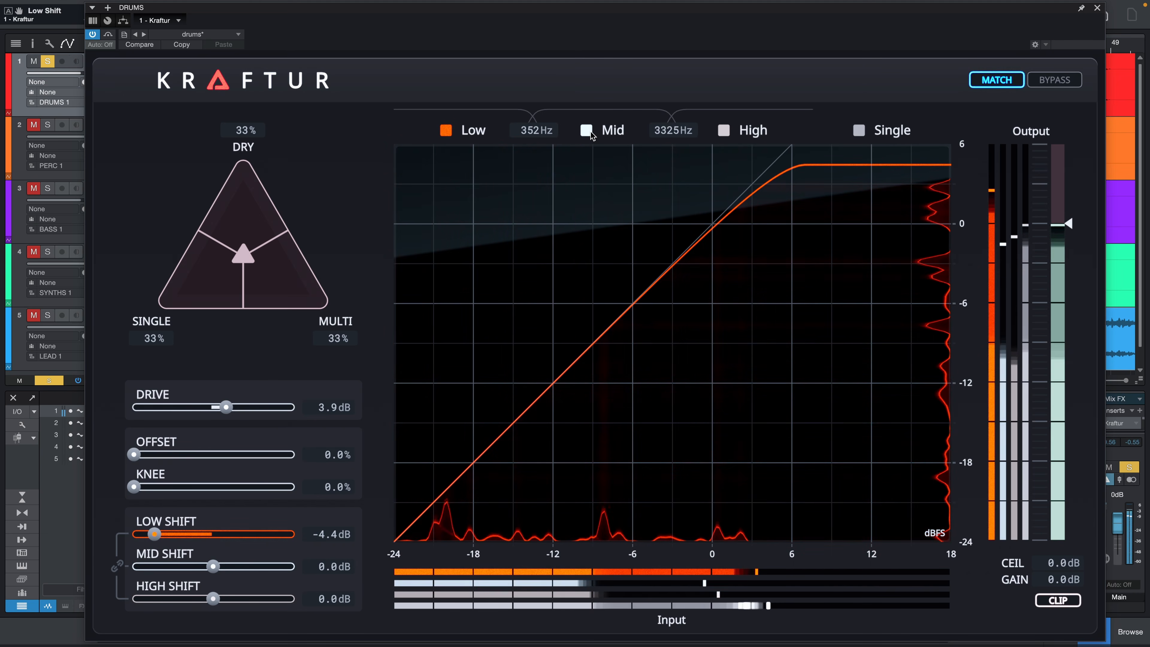
{"action": "left_click", "coordinate": [587, 131]}
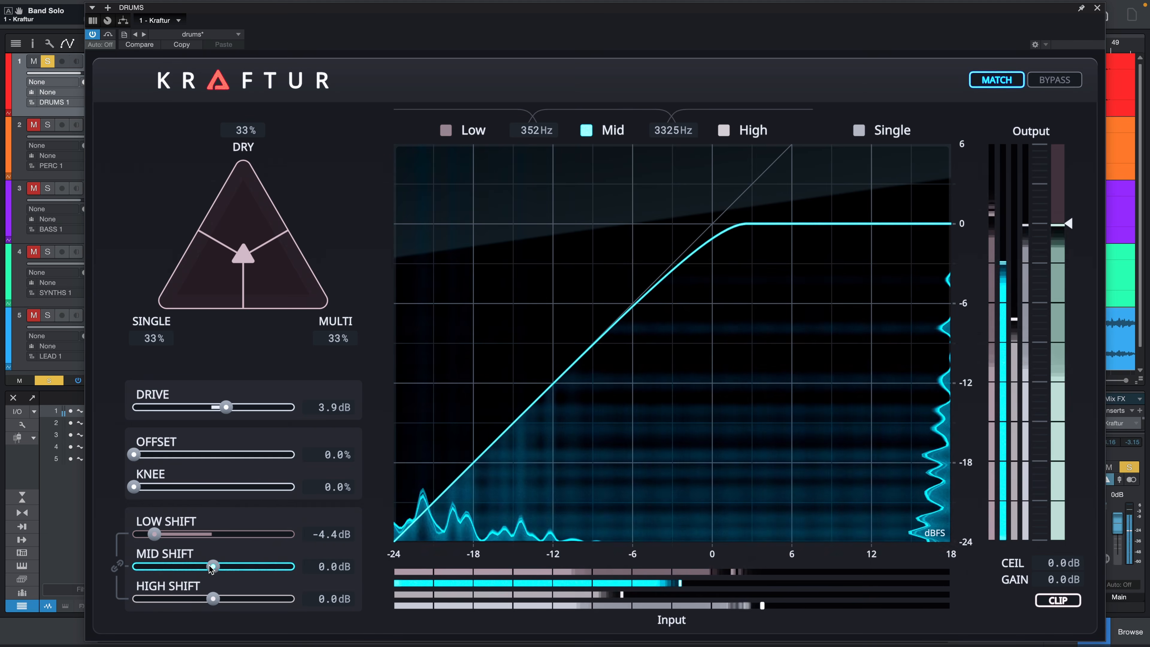
{"action": "left_click_drag", "start_coordinate": [211, 568], "coordinate": [274, 568]}
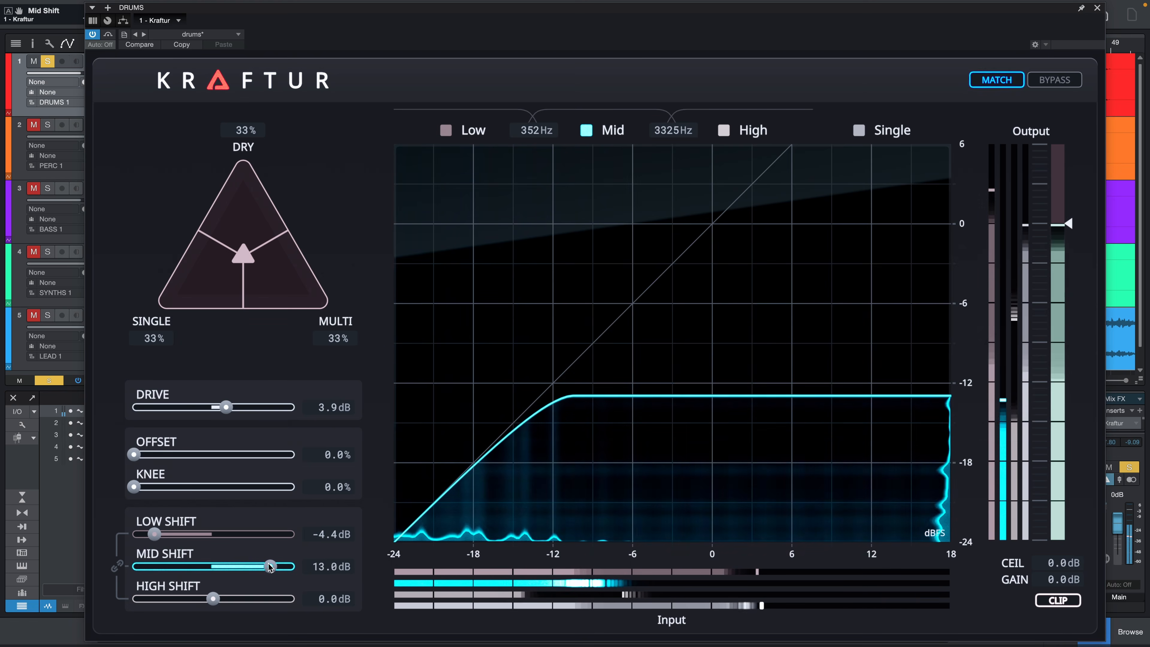
{"action": "left_click_drag", "start_coordinate": [273, 566], "coordinate": [269, 567]}
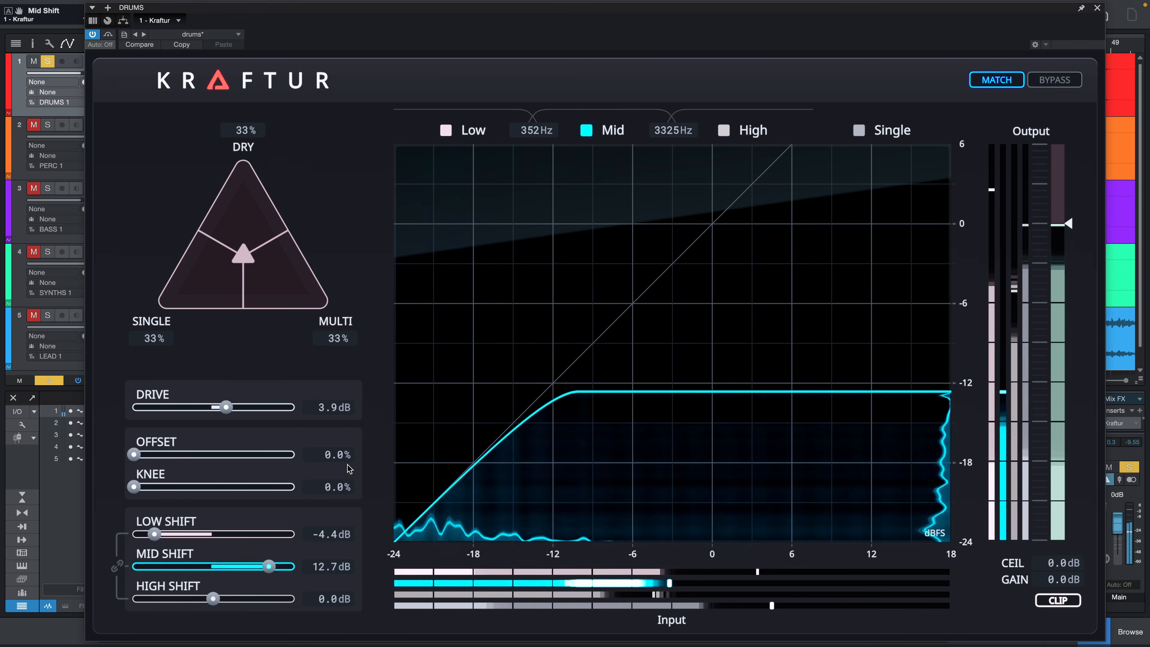
- Solo the High band, set its High Shift to 12.1 dB, and restore playback of all bands
{"action": "left_click", "coordinate": [724, 130]}
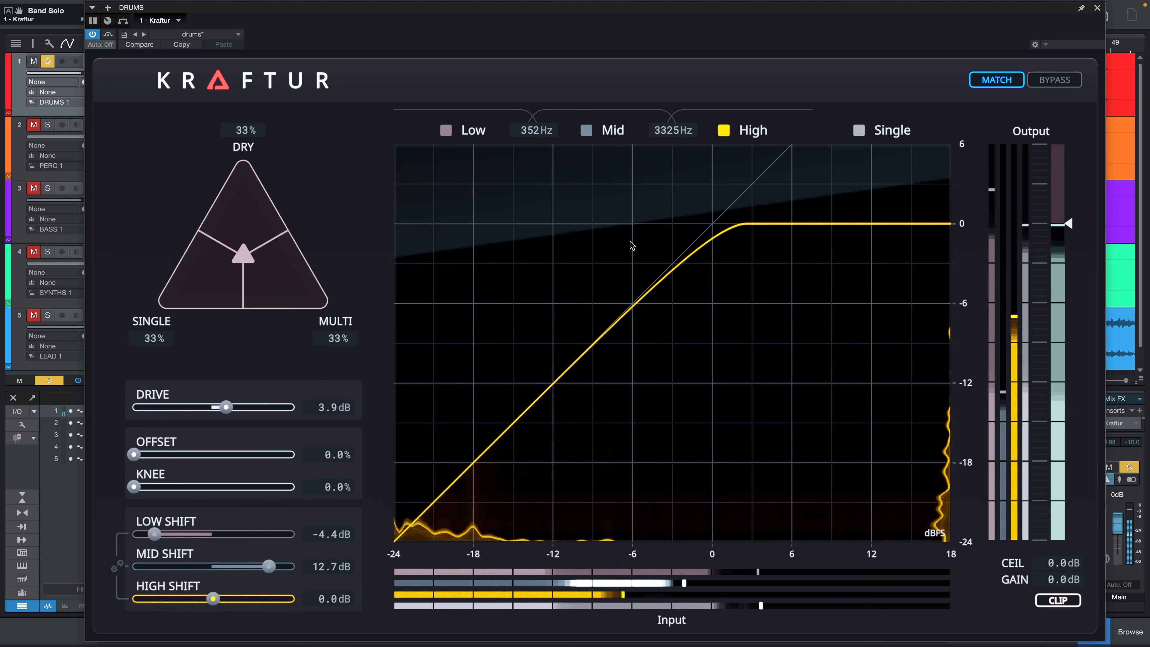
{"action": "left_click_drag", "start_coordinate": [213, 599], "coordinate": [265, 599]}
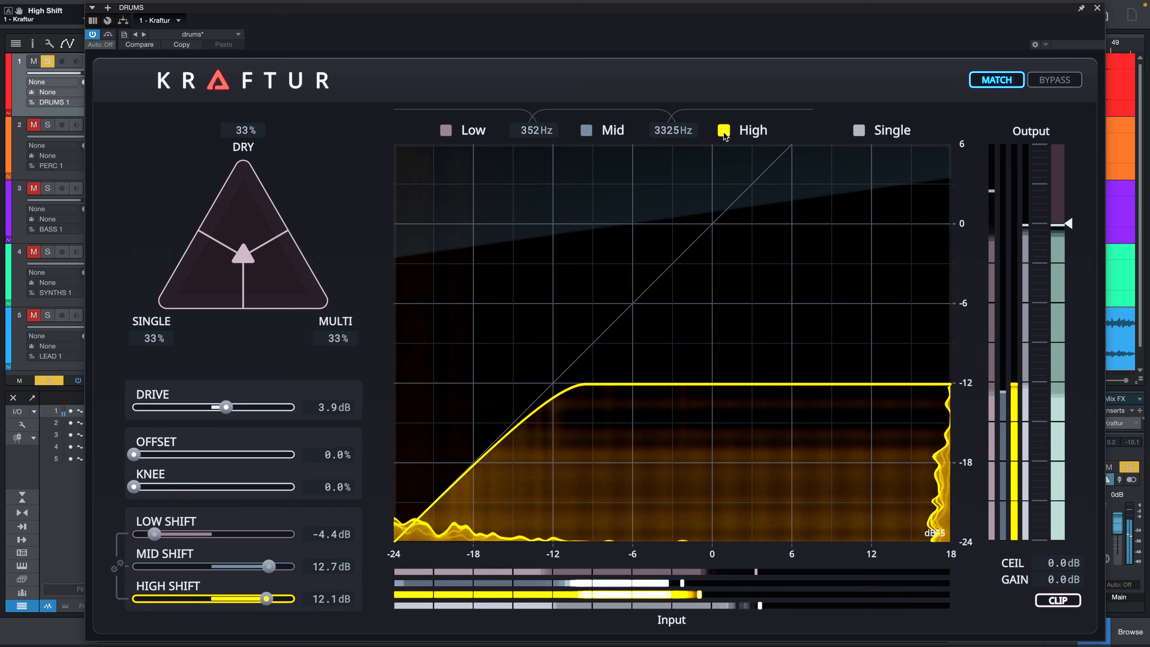
{"action": "left_click", "coordinate": [723, 131]}
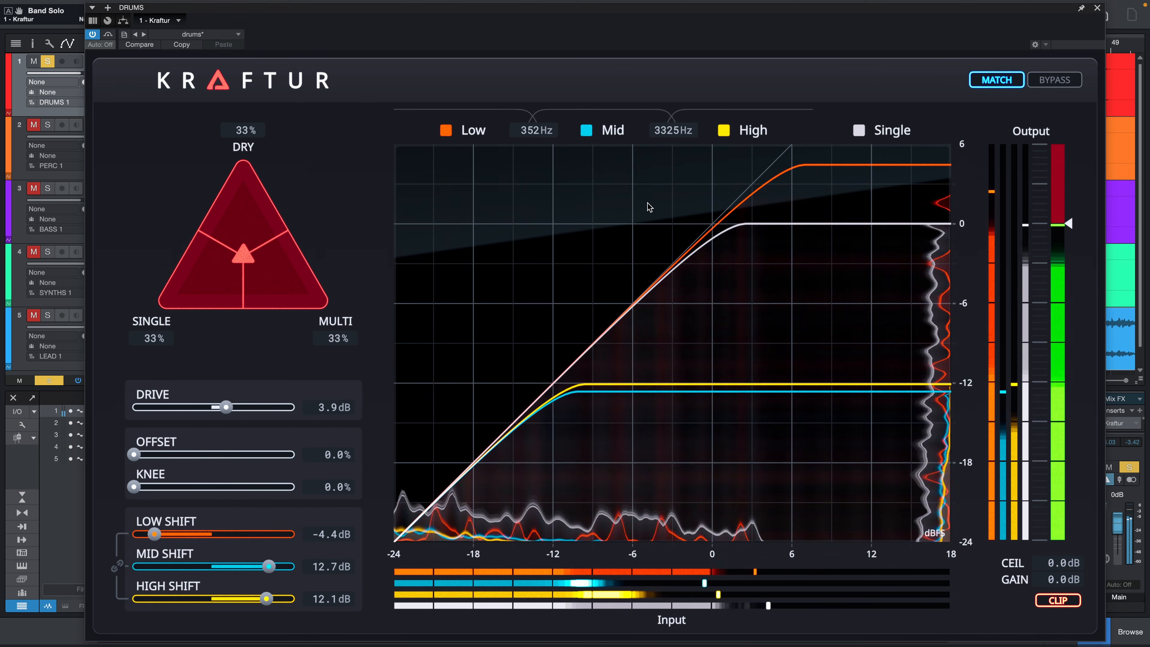
- Audition the drums fully dry and almost fully Multi in the blend triangle, and reset the blend to its default
{"action": "left_click_drag", "start_coordinate": [243, 256], "coordinate": [246, 171]}
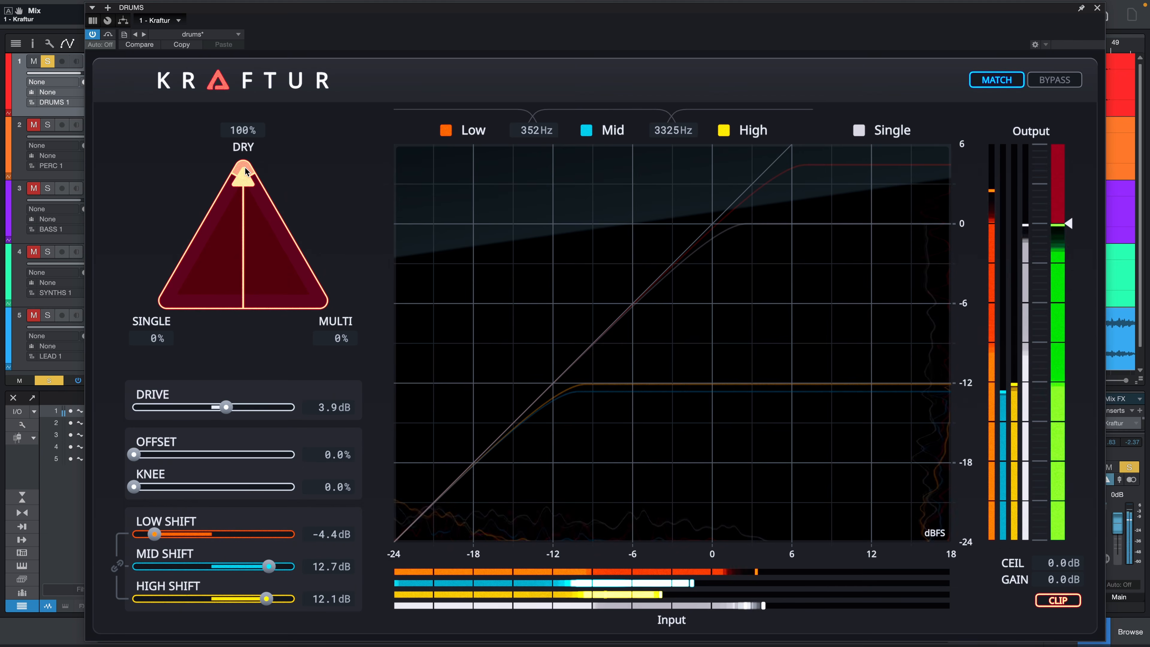
{"action": "left_click_drag", "start_coordinate": [251, 177], "coordinate": [353, 284]}
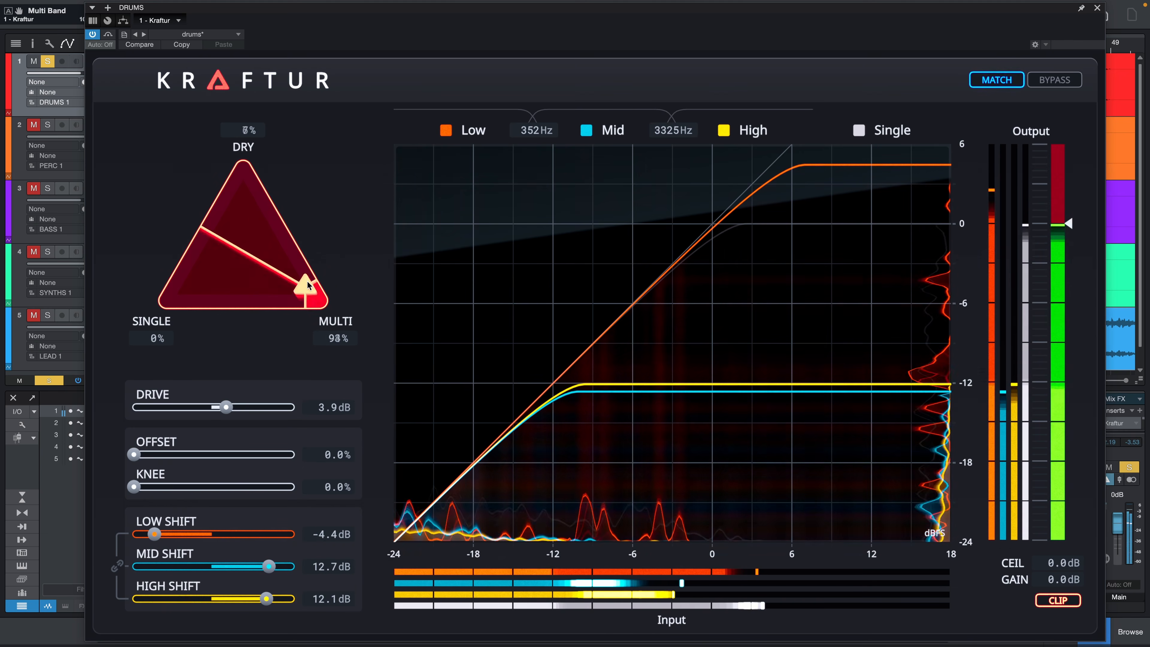
{"action": "left_click_drag", "start_coordinate": [278, 283], "coordinate": [240, 258]}
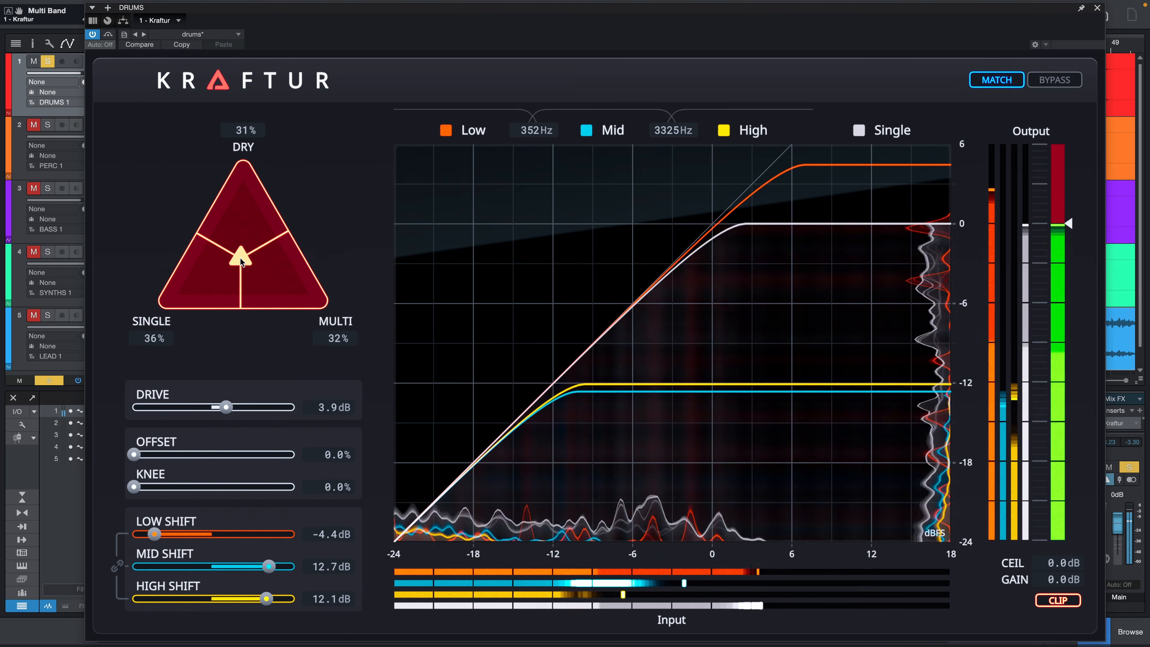
{"action": "double_click", "coordinate": [240, 258]}
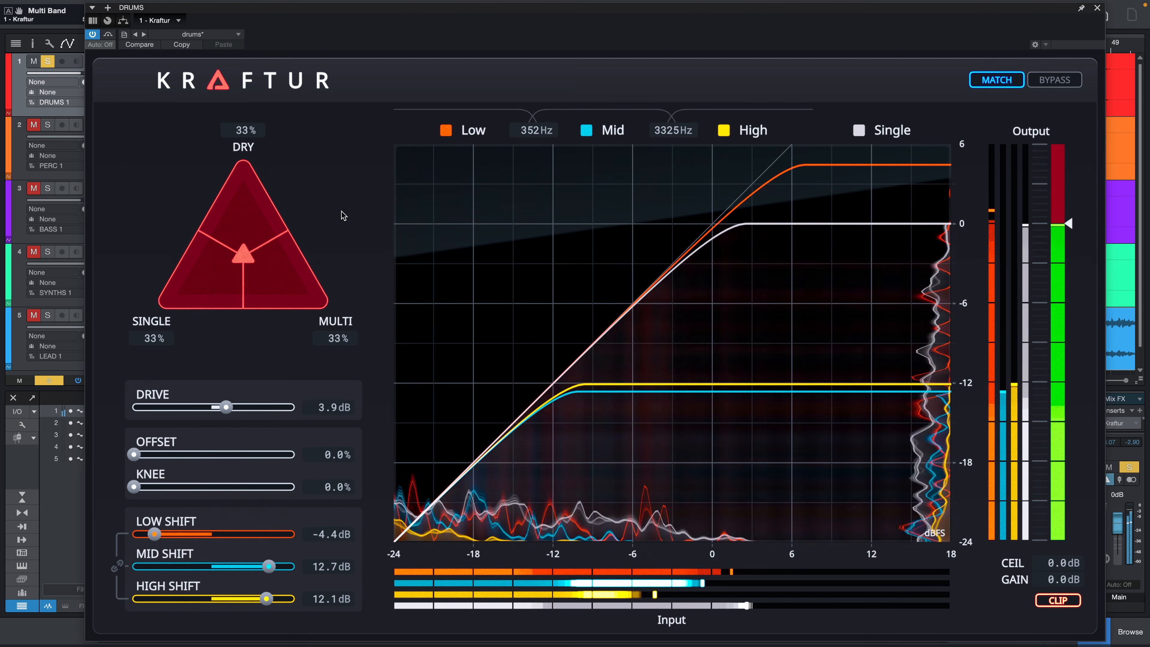
- Turn off level matching, lower the output gain to -2.8 dB, and compare the result with the bypassed drums
{"action": "left_click", "coordinate": [982, 88]}
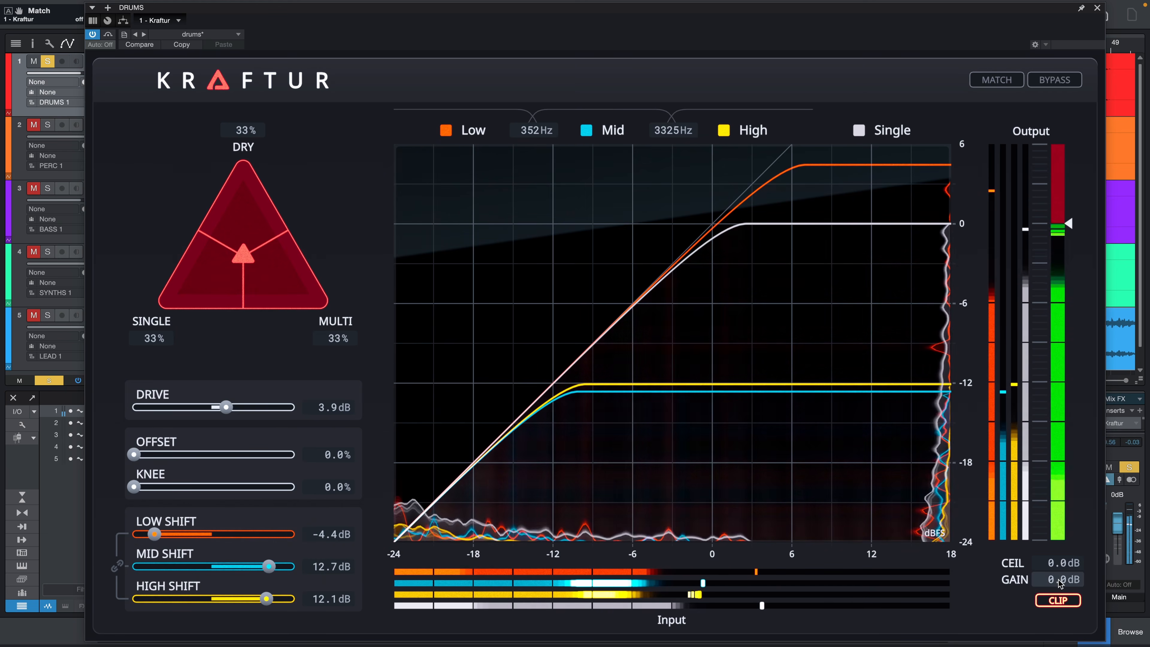
{"action": "left_click_drag", "start_coordinate": [1058, 586], "coordinate": [1053, 624]}
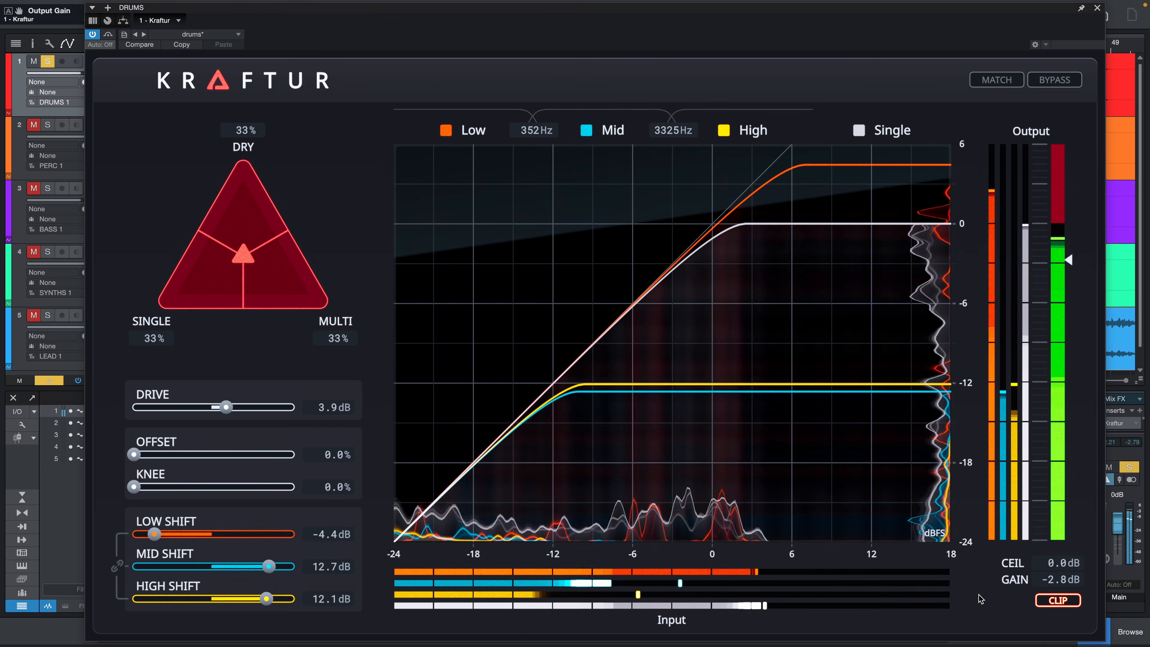
{"action": "left_click", "coordinate": [1056, 86]}
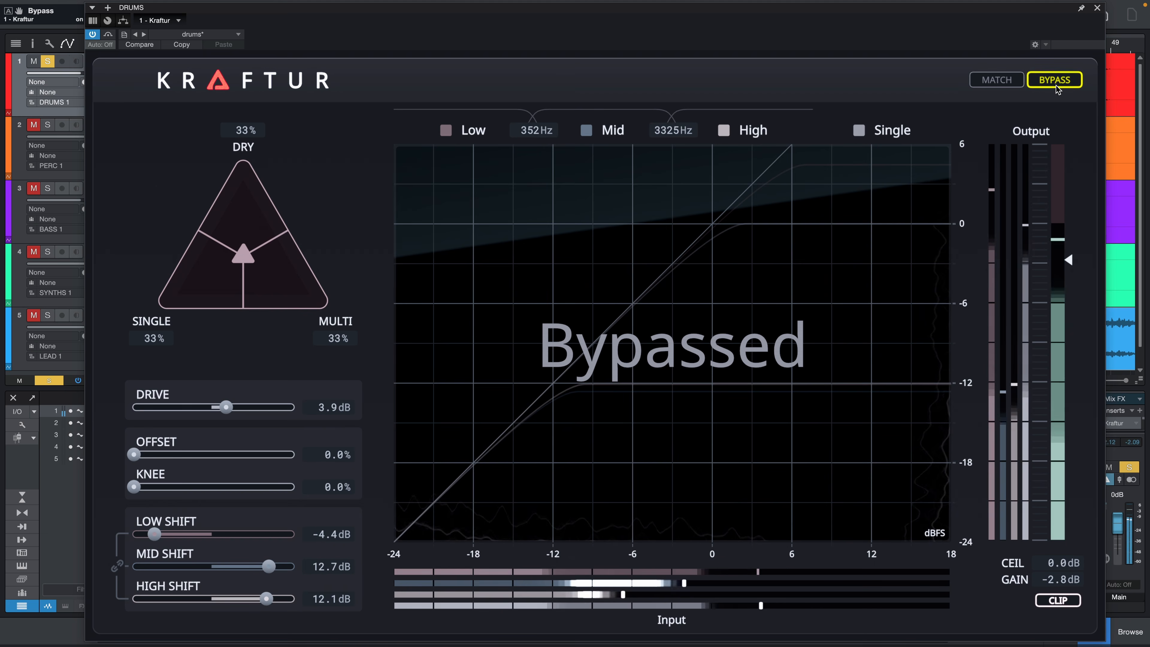
{"action": "left_click", "coordinate": [1056, 86]}
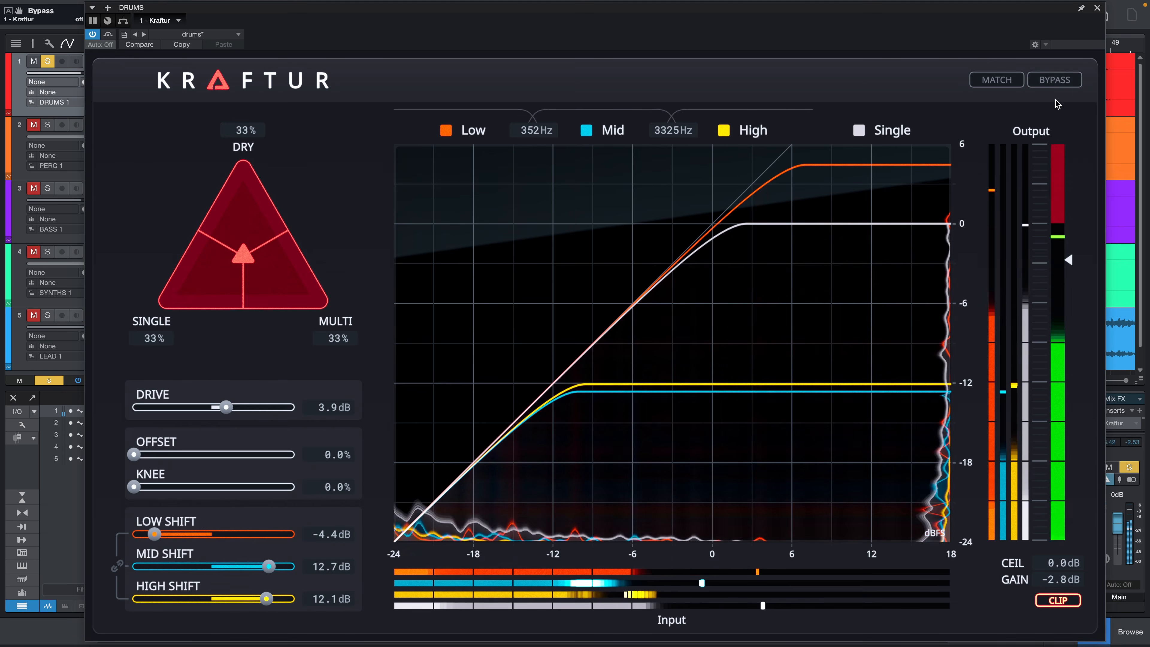
- Return to the full mix with DRUMS unsoloed and open the Performance Monitor to check the plug-ins' CPU load
{"action": "left_click", "coordinate": [1097, 8]}
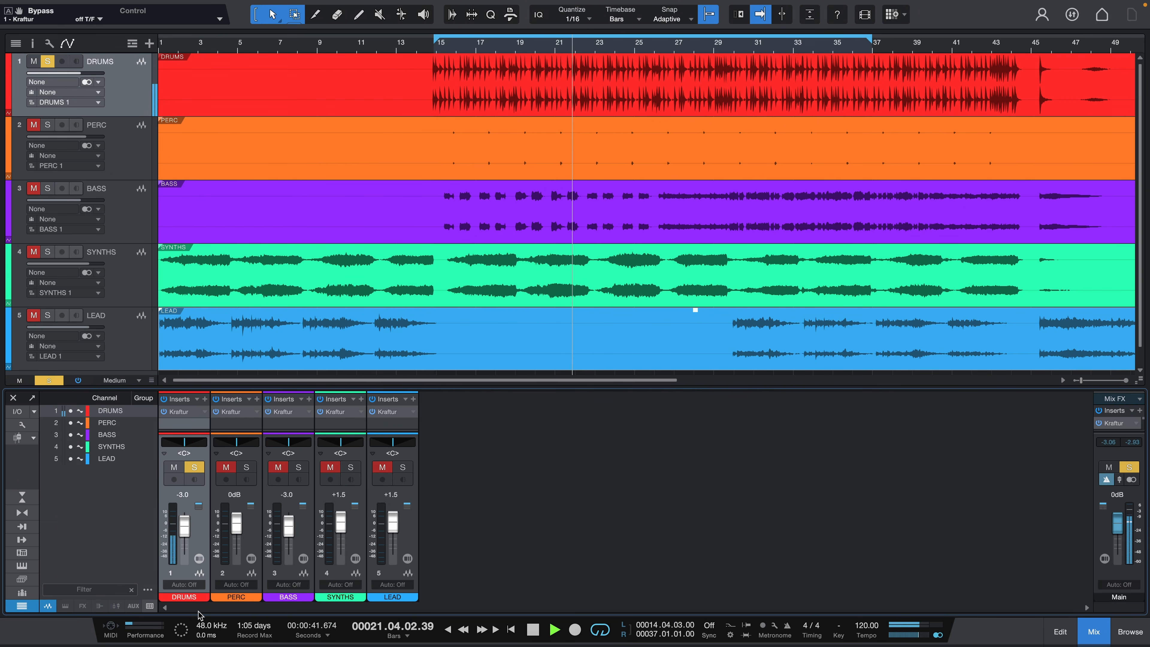
{"action": "left_click", "coordinate": [194, 469]}
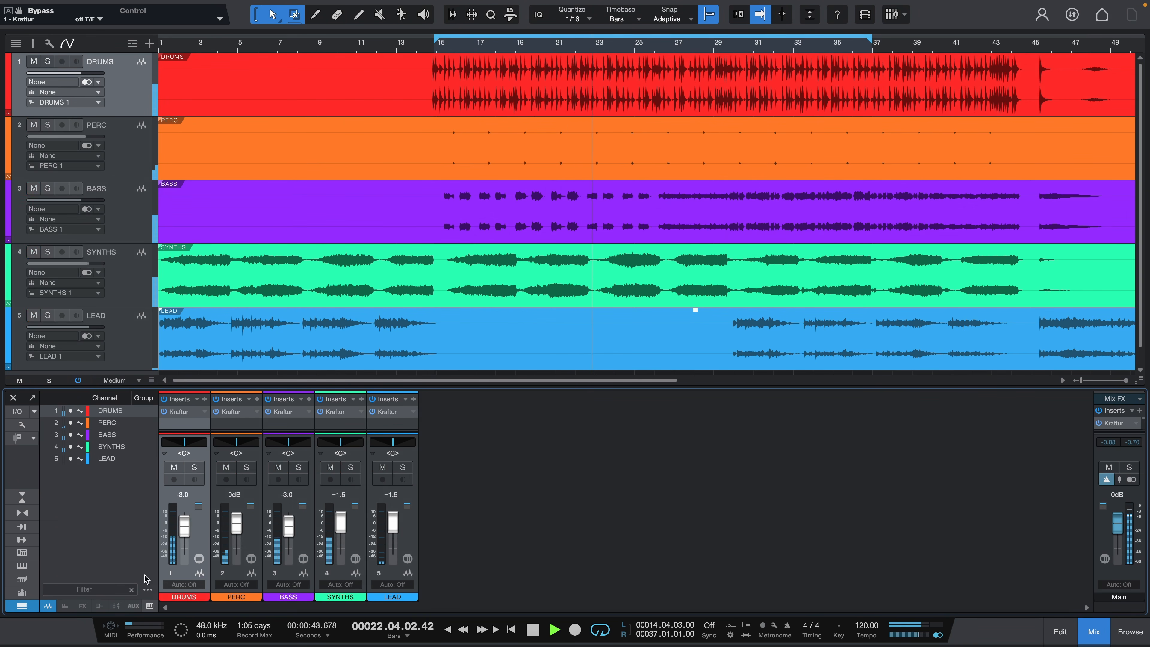
{"action": "left_click", "coordinate": [133, 626]}
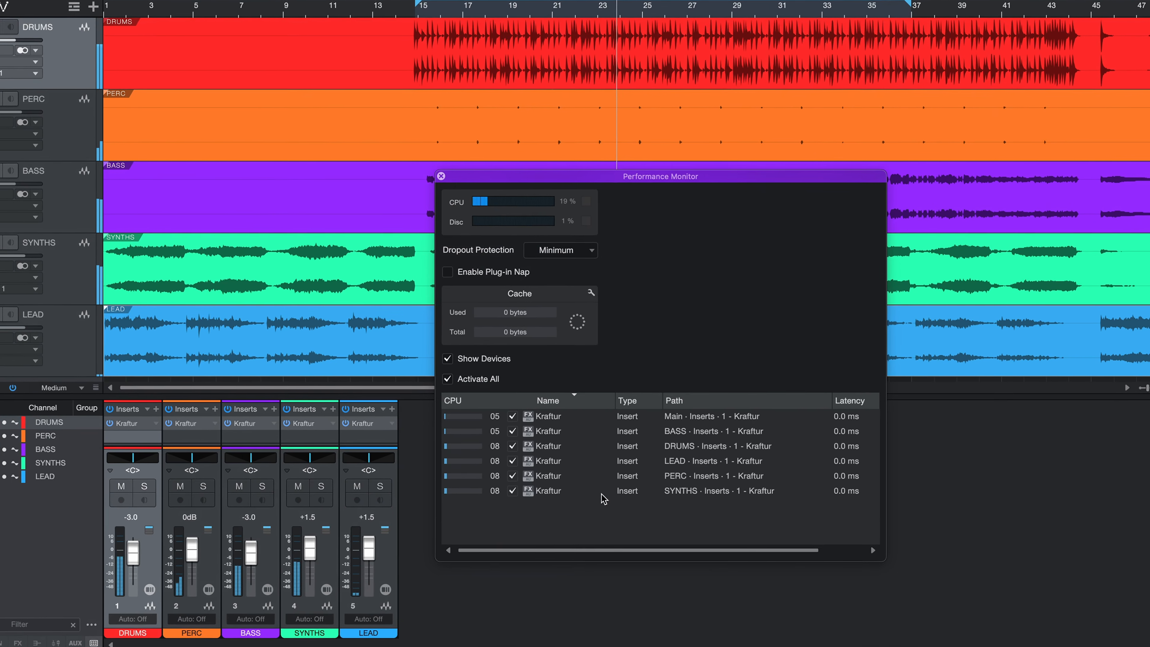